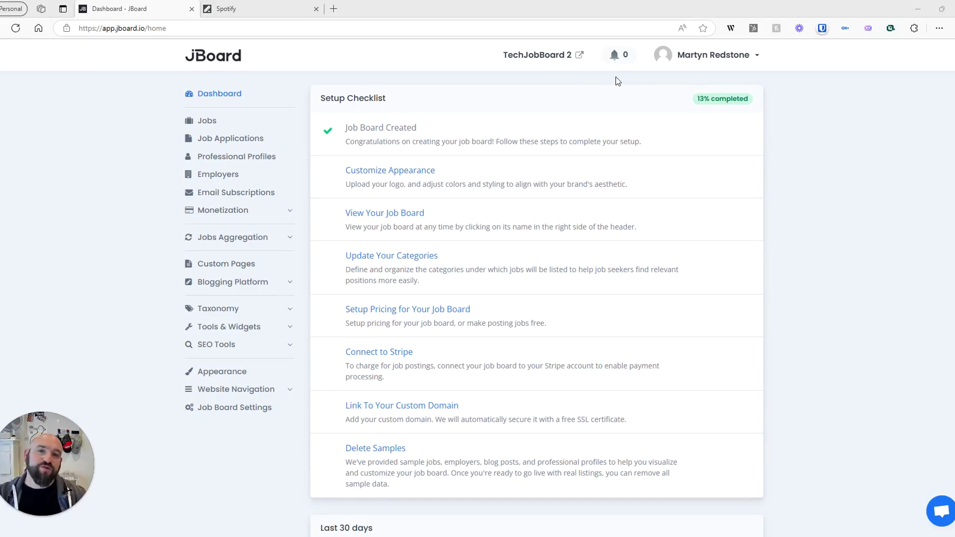
Step: Replace the header logo with JBoard Demo Logo.png from the JBoard Images folder
click(379, 176)
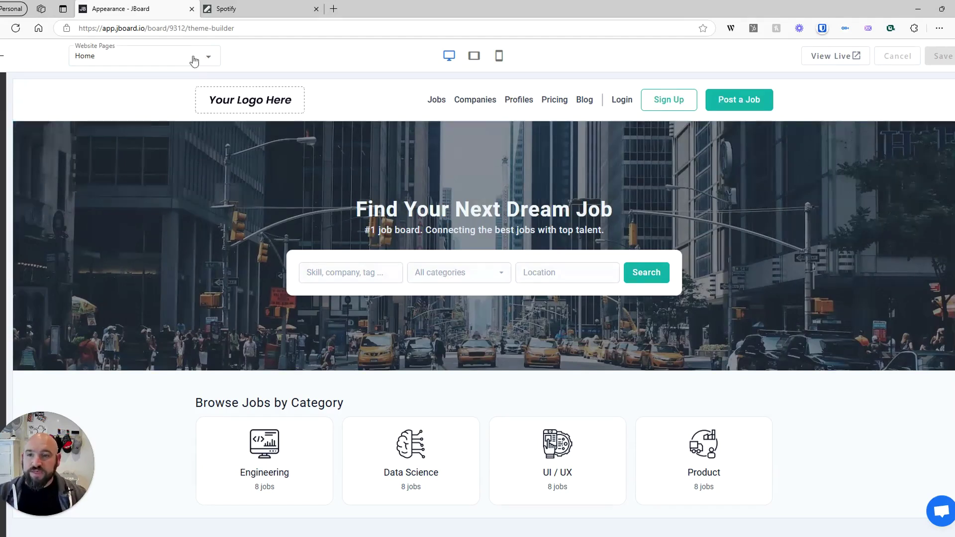
mouse_move(225, 104)
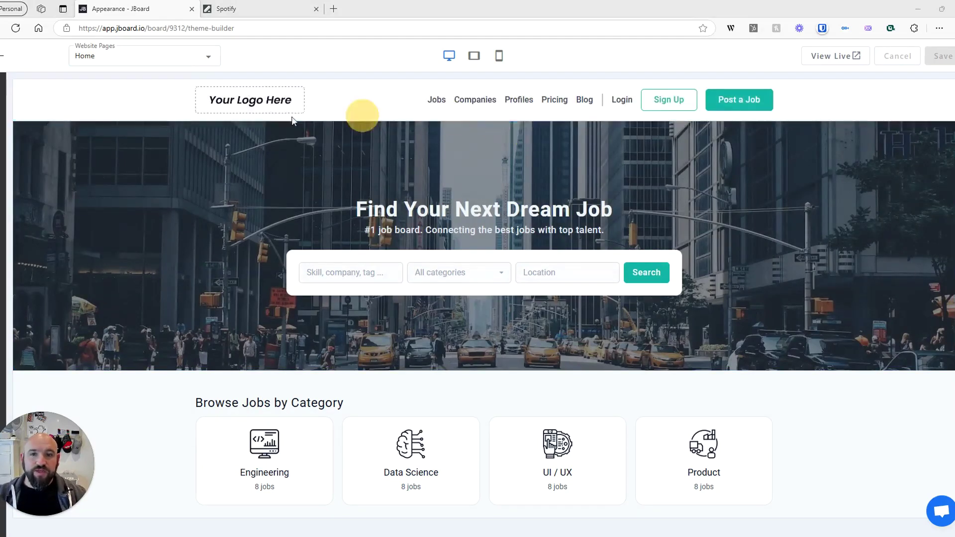
click(481, 100)
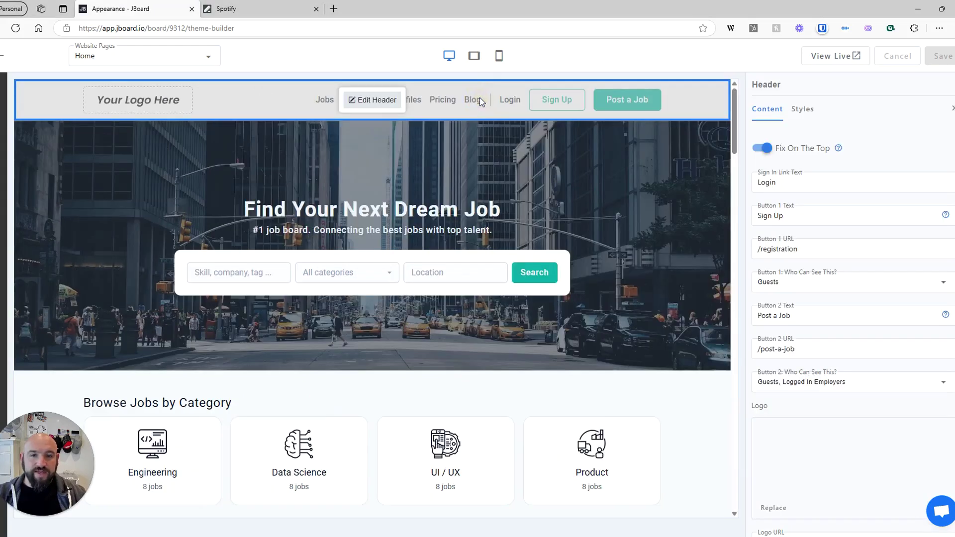
scroll(867, 182, down, 2)
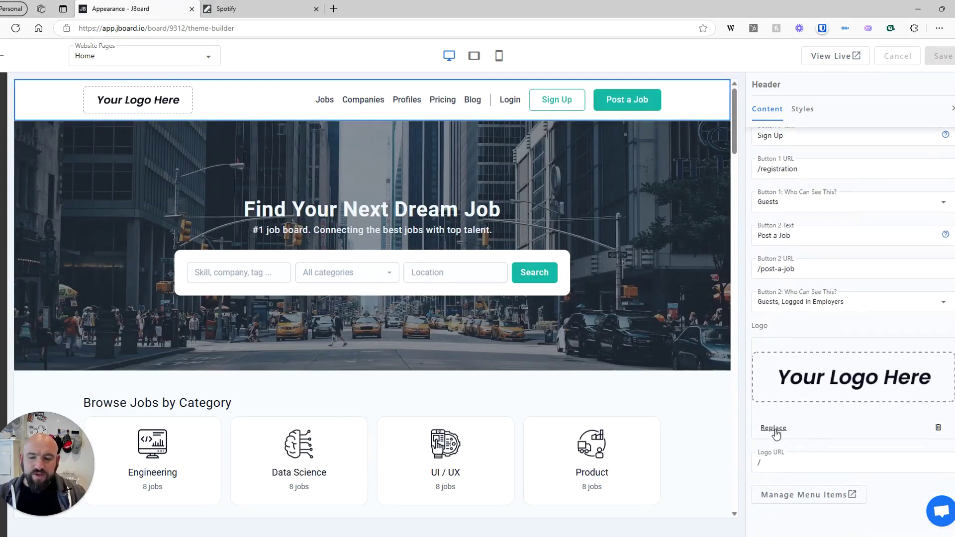
click(774, 429)
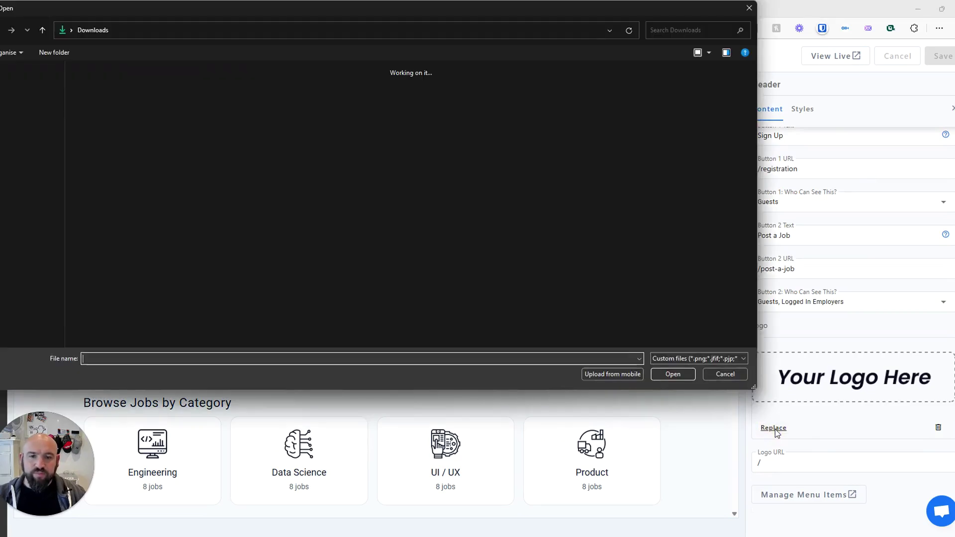
scroll(280, 252, down, 3)
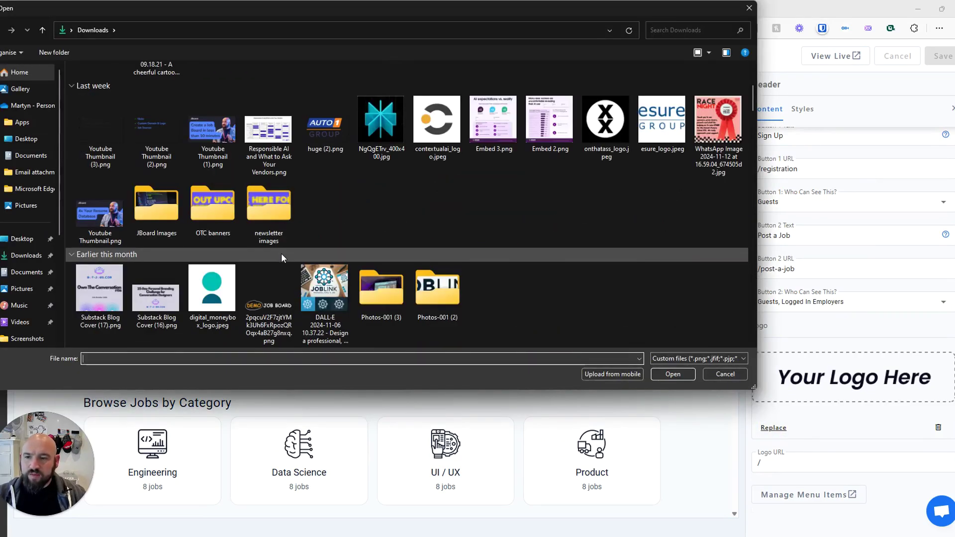
double_click(164, 211)
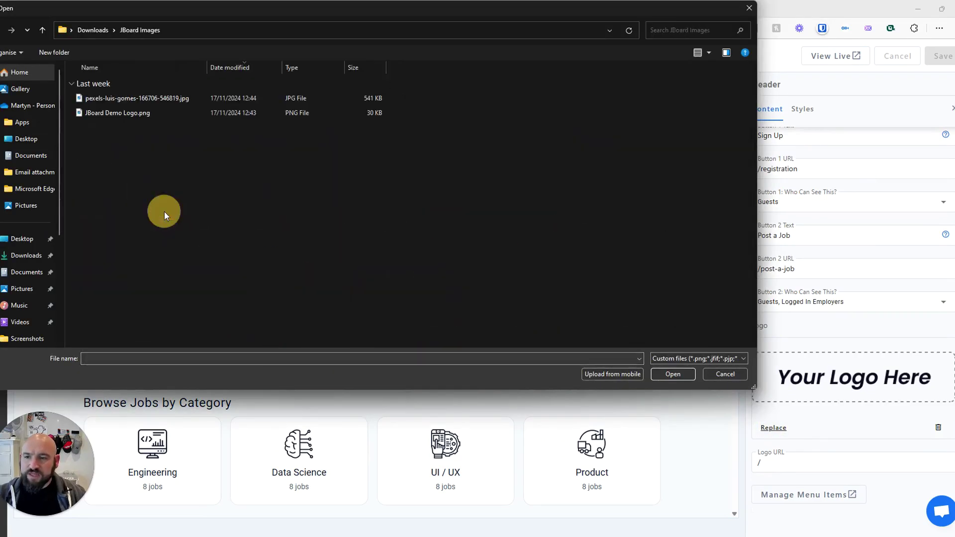
click(112, 114)
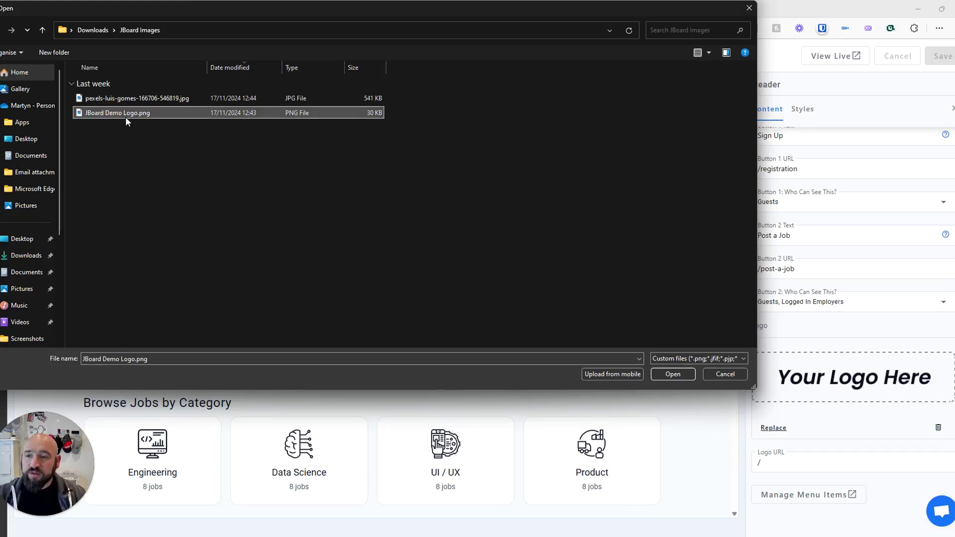
double_click(126, 114)
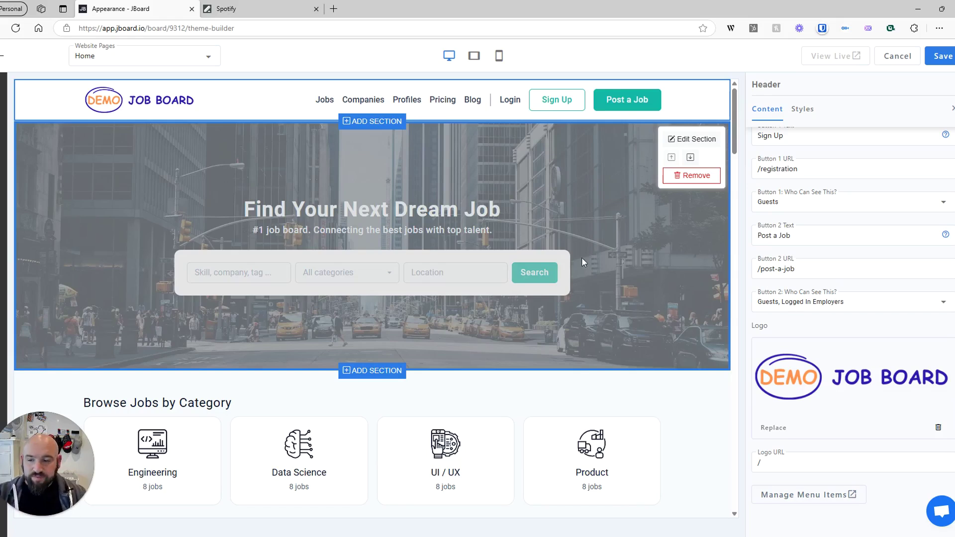
Step: Set the hero's Section Style background image to the code-on-screen photo
click(683, 144)
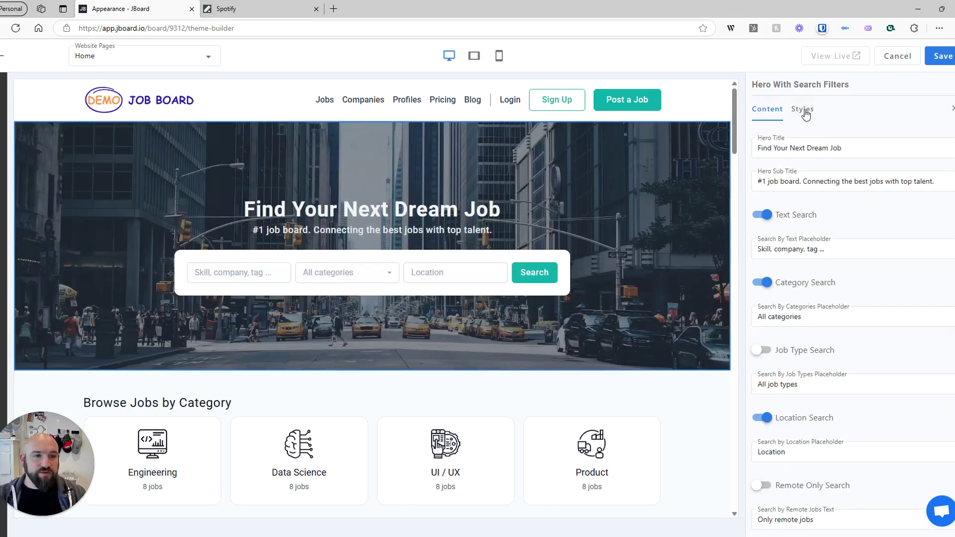
click(802, 110)
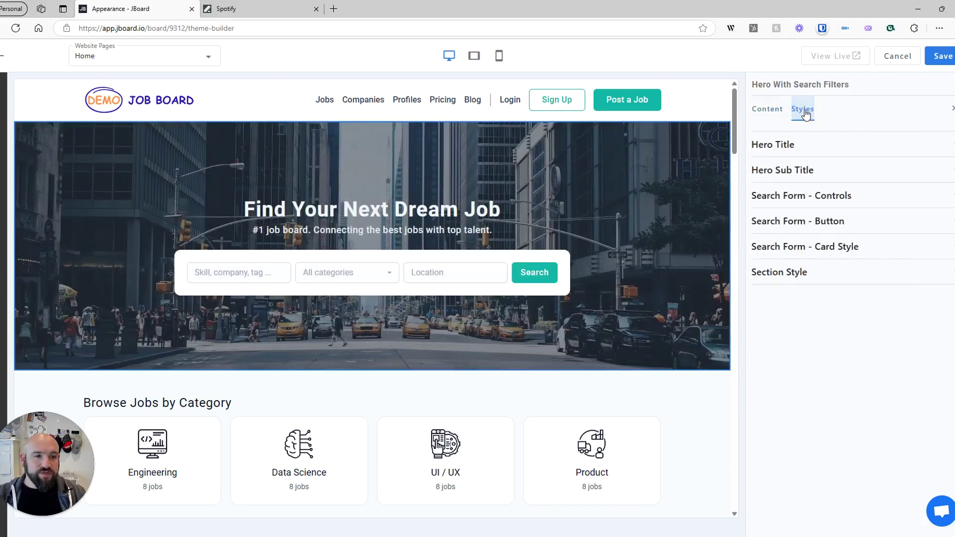
click(812, 274)
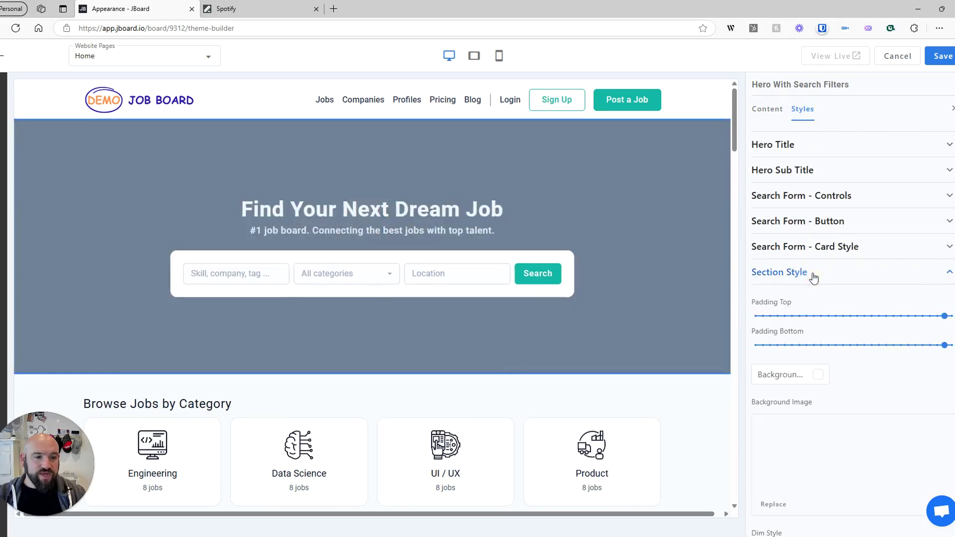
scroll(821, 323, down, 2)
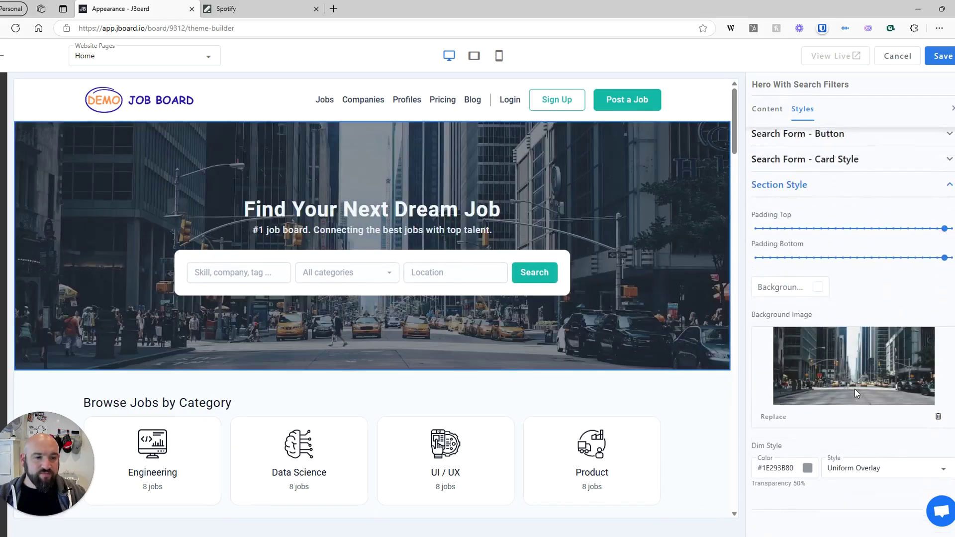
click(775, 418)
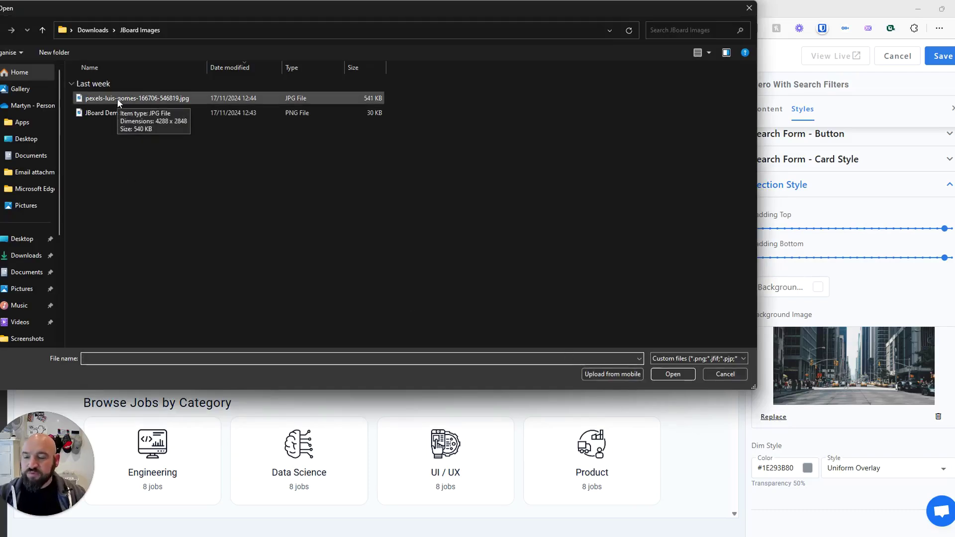
double_click(118, 98)
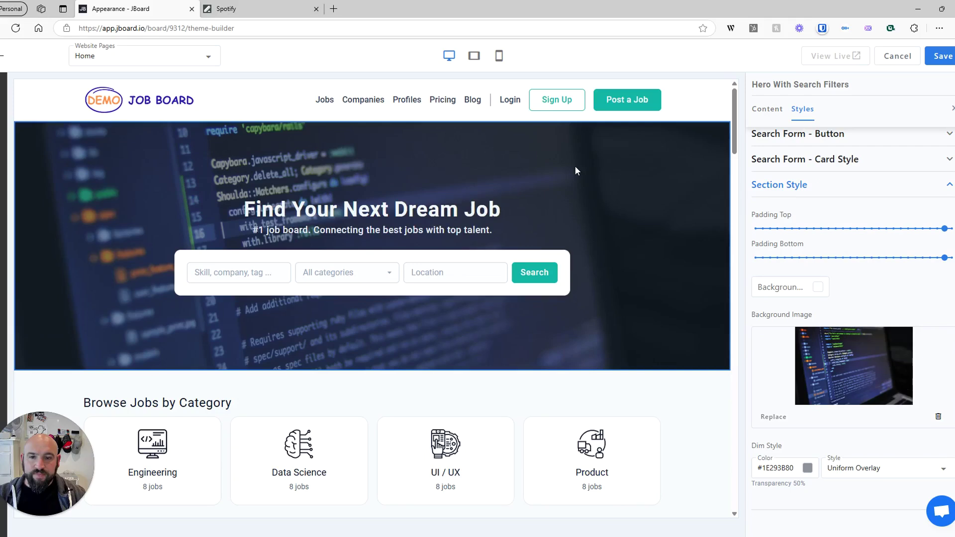
click(540, 141)
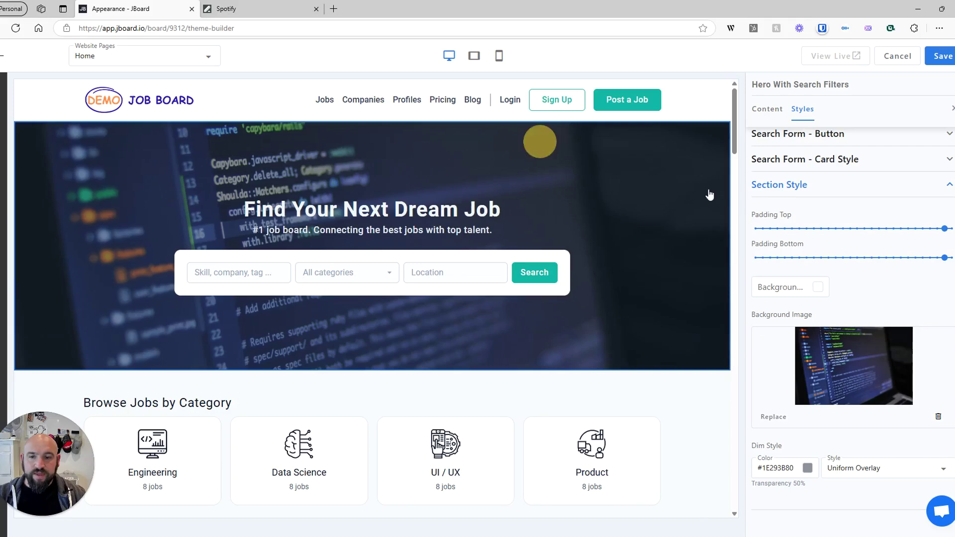
mouse_move(557, 201)
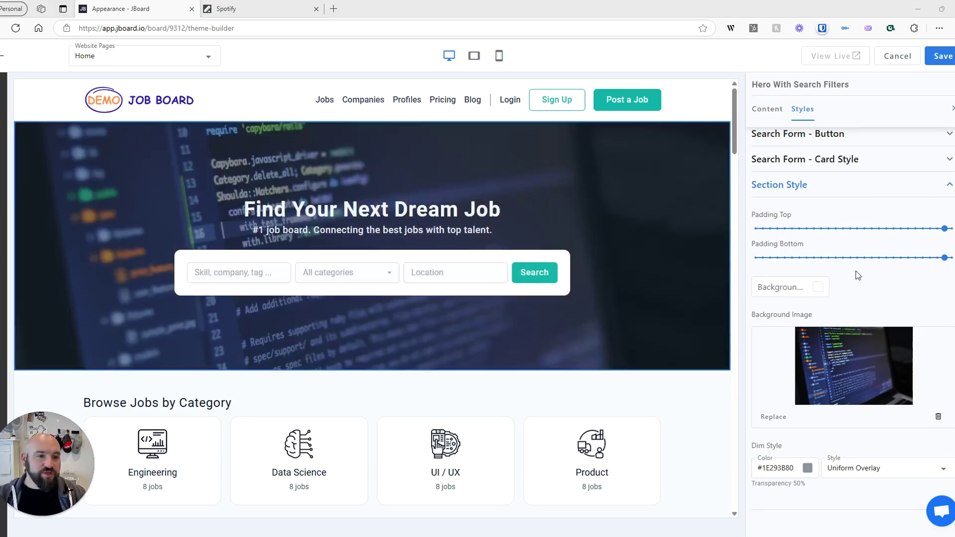
scroll(846, 249, up, 10)
Step: Change the hero title to 'Find Your Next Developer Opportunity'
click(767, 109)
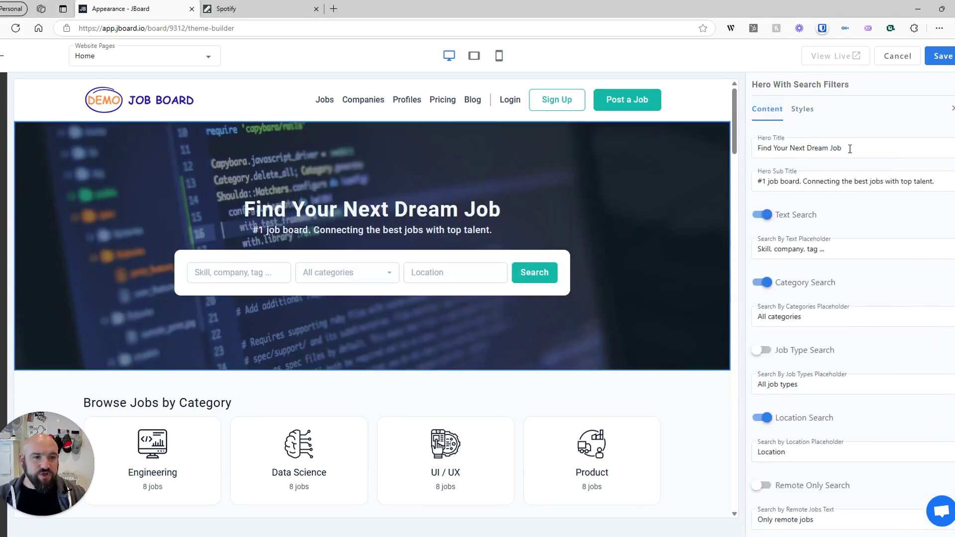
drag(845, 148, 806, 148)
text(Developer Opp)
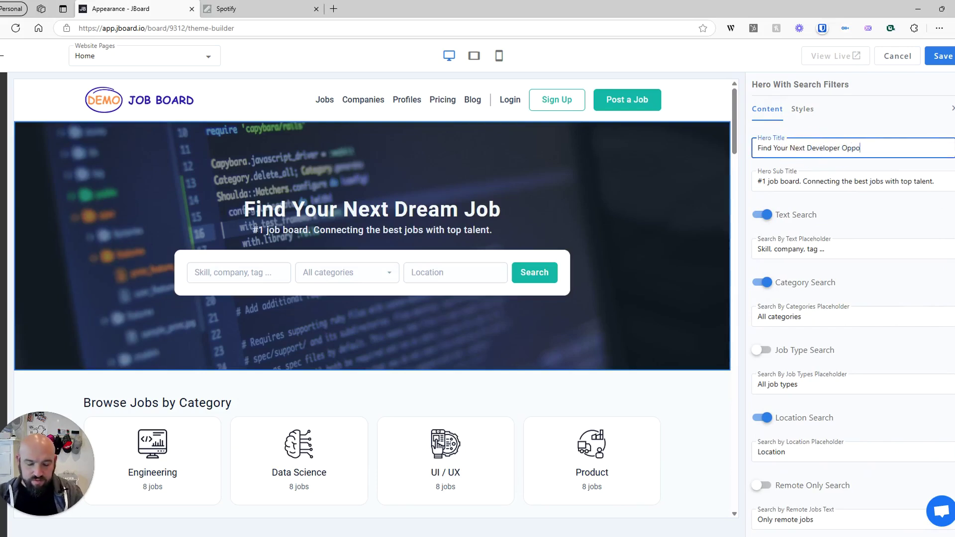
text(ortunitu)
key(BackSpace)
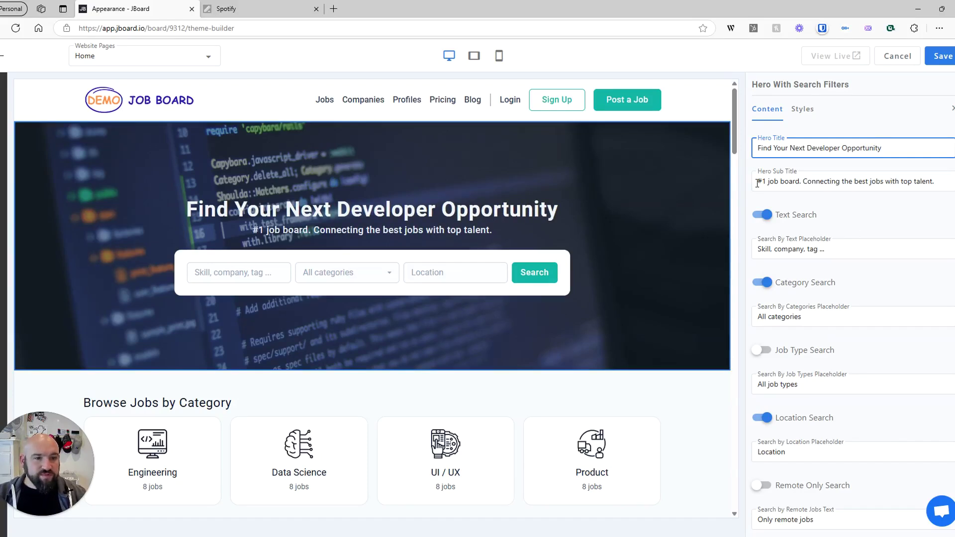
Step: Reword the hero subtitle to mention software jobs and developer talent, then save the homepage
click(798, 181)
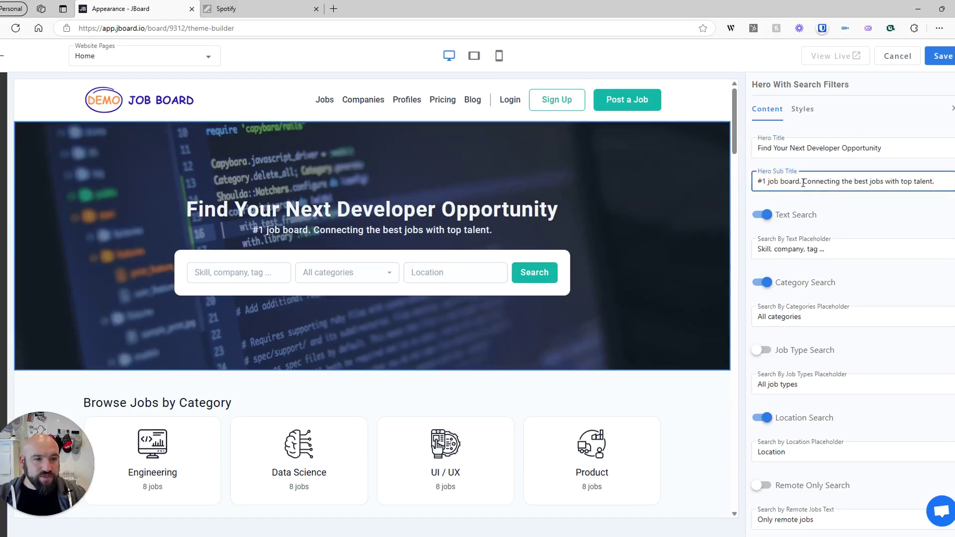
drag(804, 183, 757, 181)
key(BackSpace)
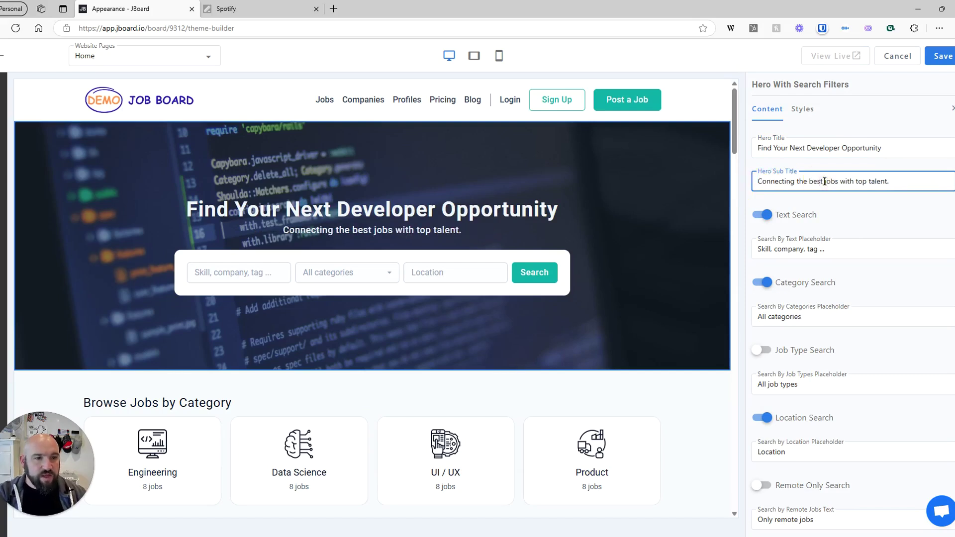
text(software)
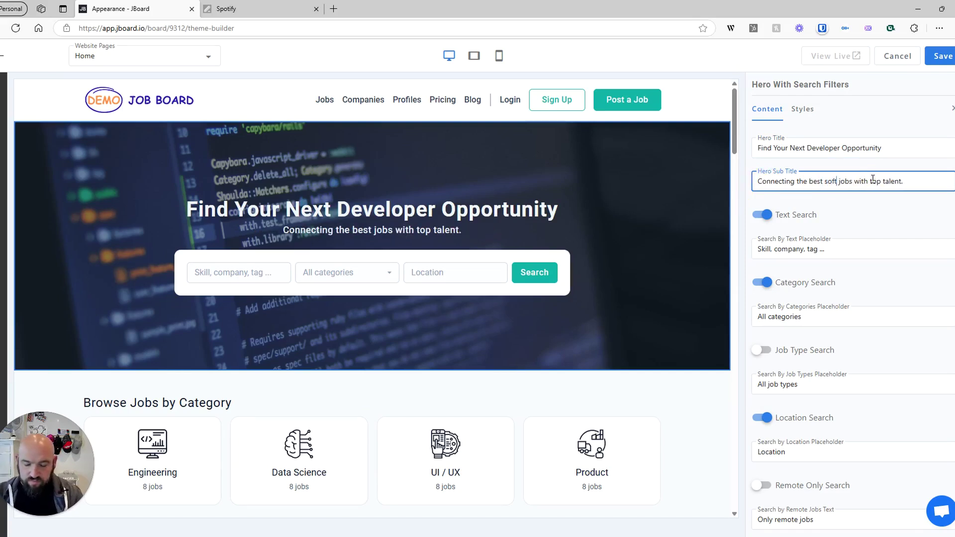
click(899, 181)
text(developer)
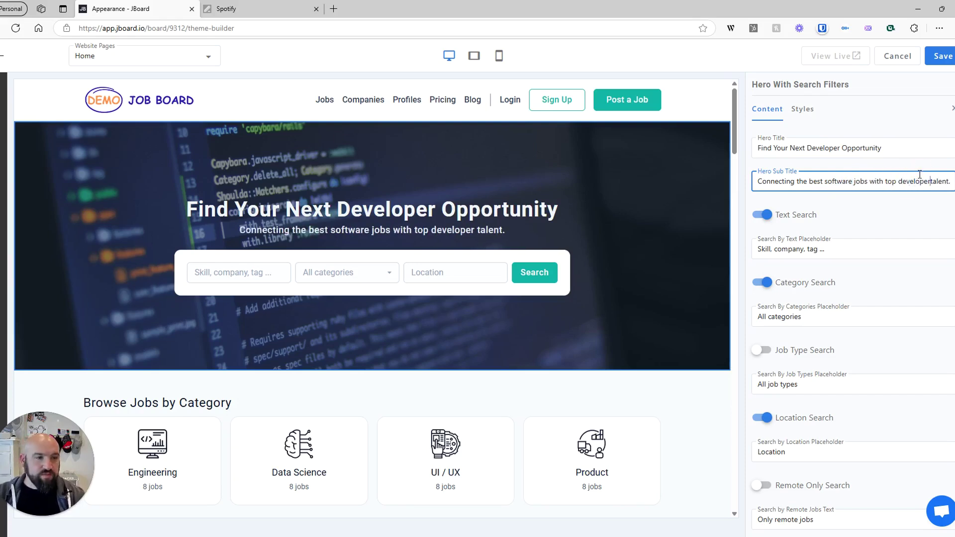
click(946, 57)
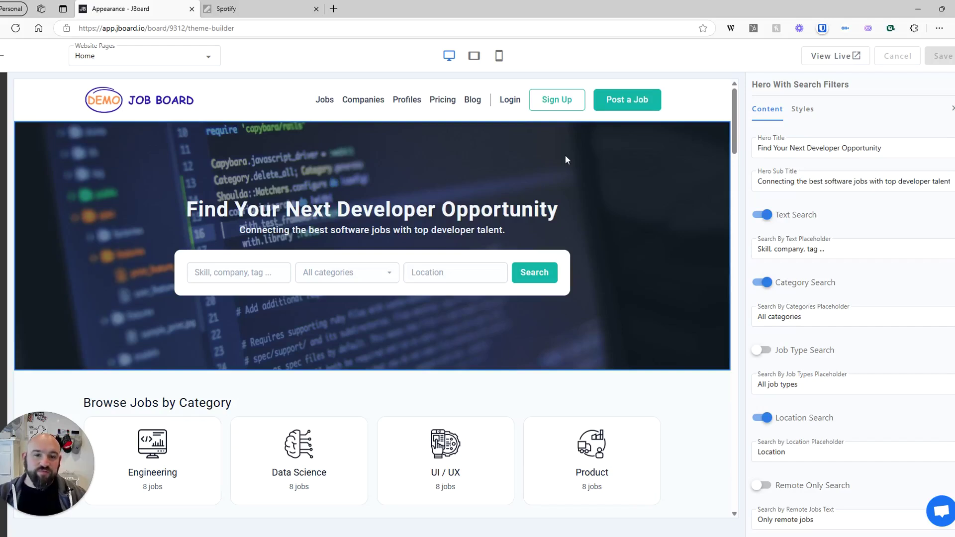
Step: Insert the Inline Alert Subscription Form section 'Never Miss a New Opportunity' below the hero
mouse_move(565, 314)
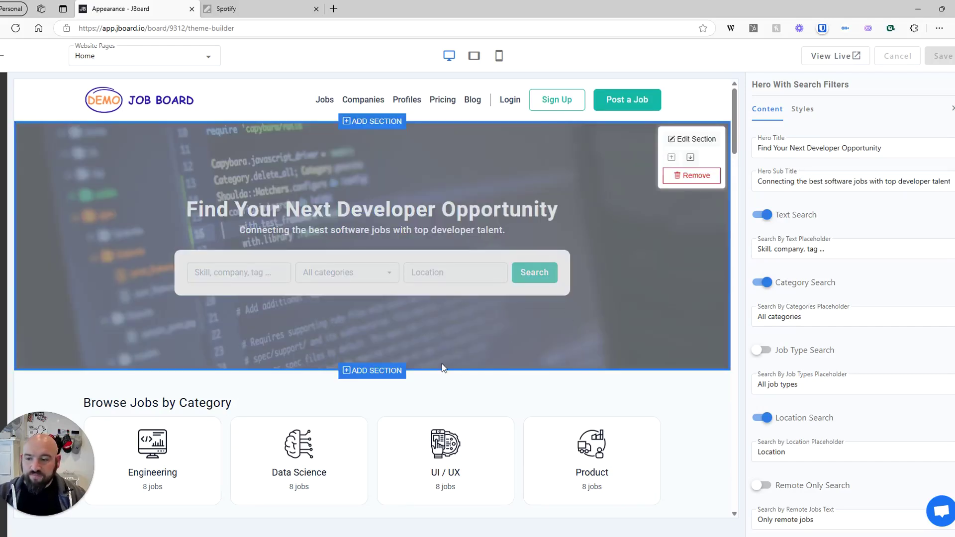
click(369, 370)
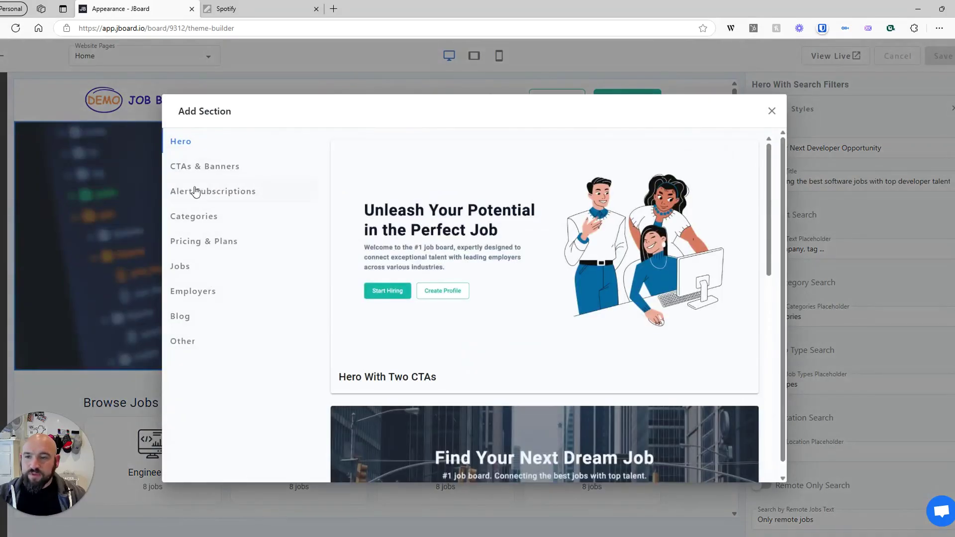
click(205, 191)
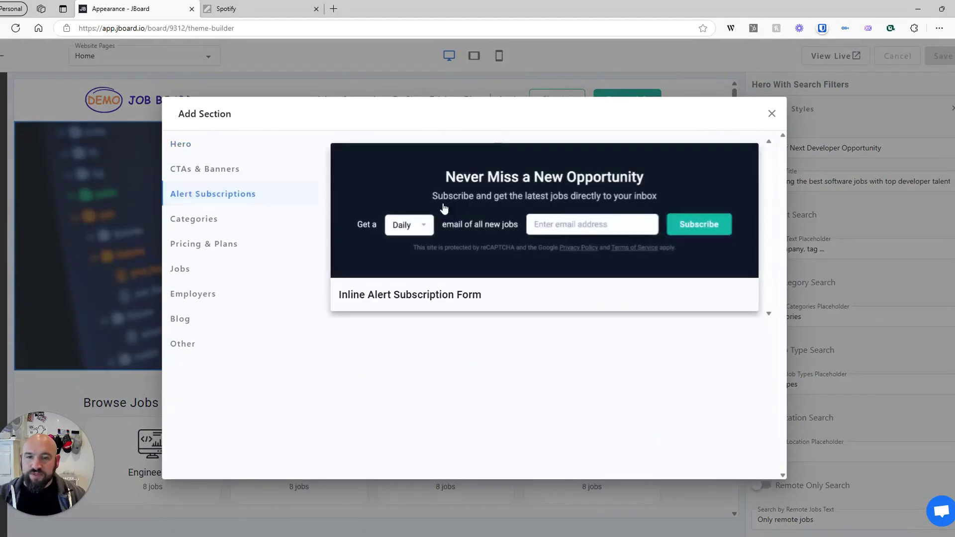
click(472, 216)
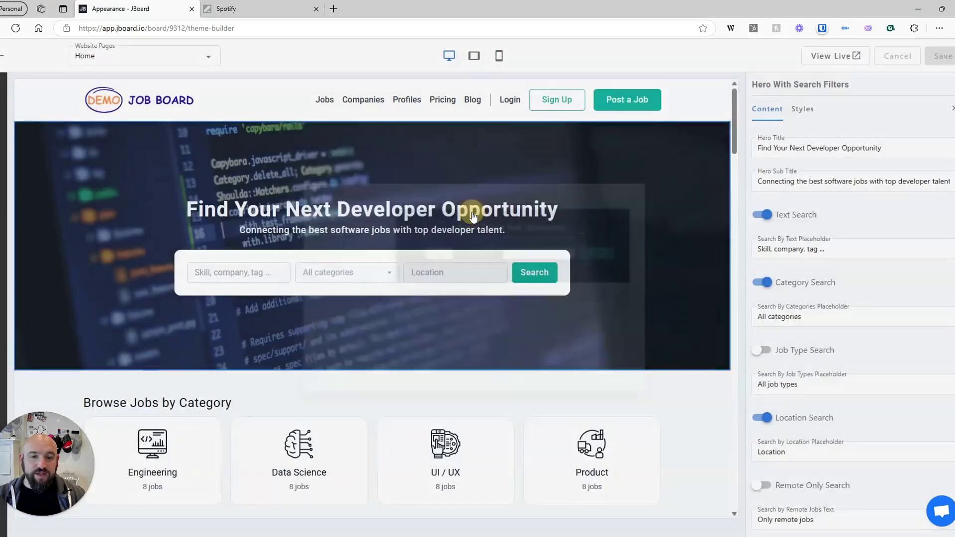
scroll(635, 261, up, 2)
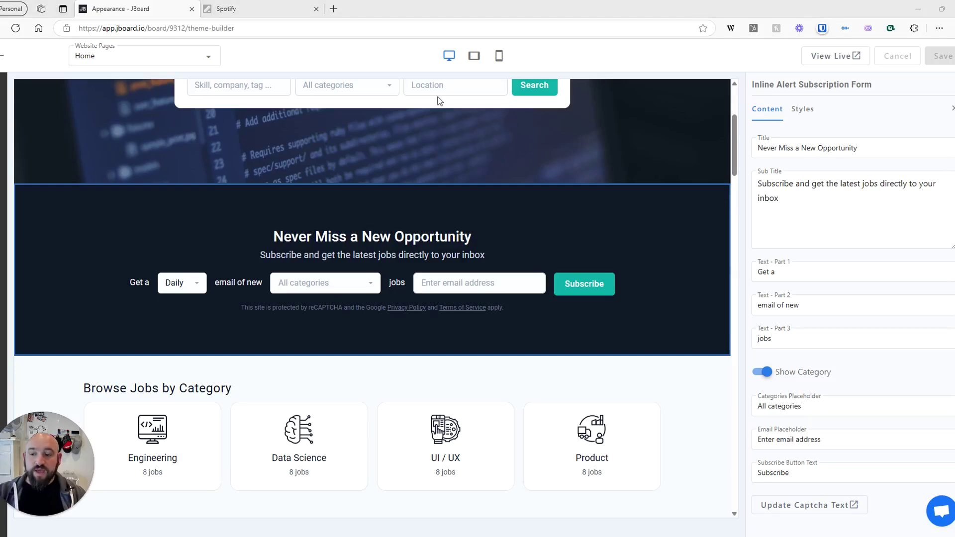
Step: Exit the theme builder to the dashboard, where the setup checklist shows 50% complete
click(10, 55)
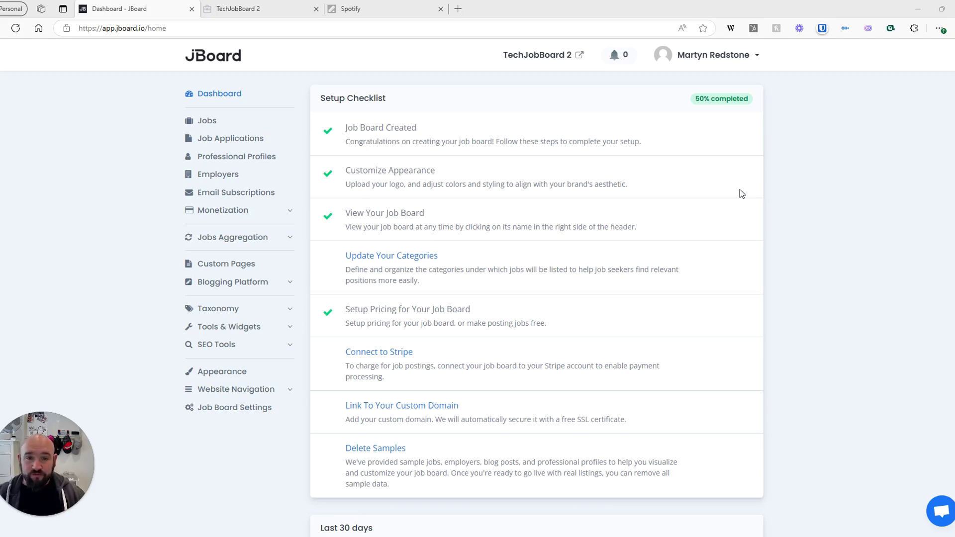
Step: Start a new aggregator from Jobs Aggregation > Aggregators
click(264, 239)
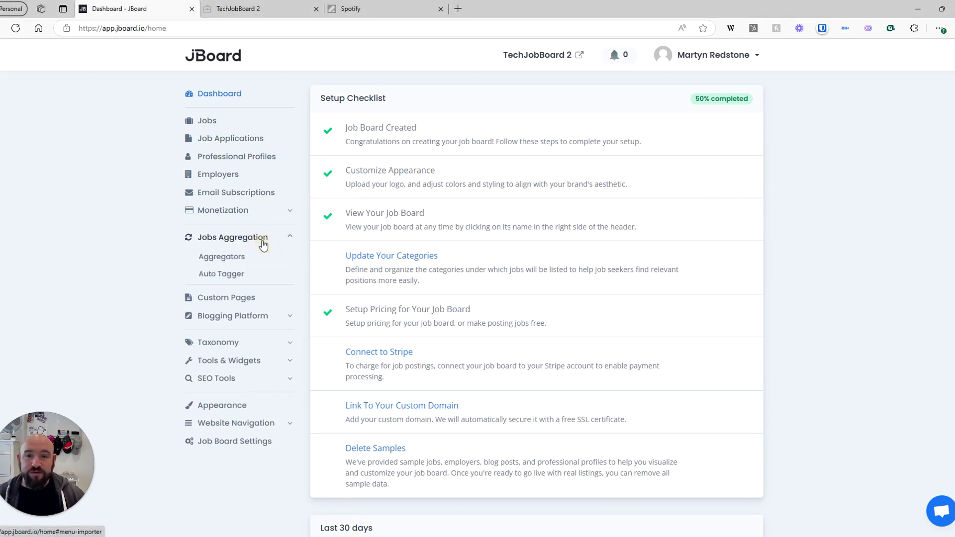
click(244, 260)
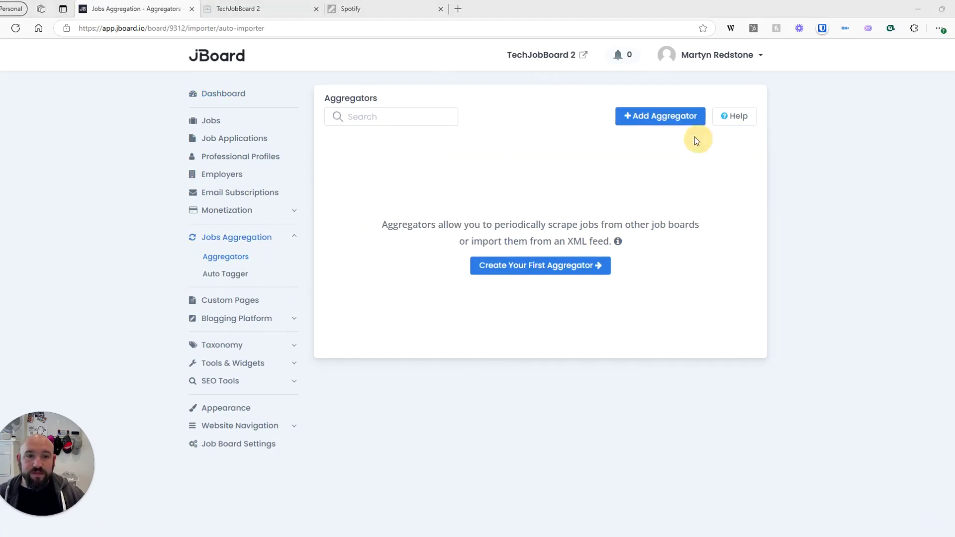
click(650, 119)
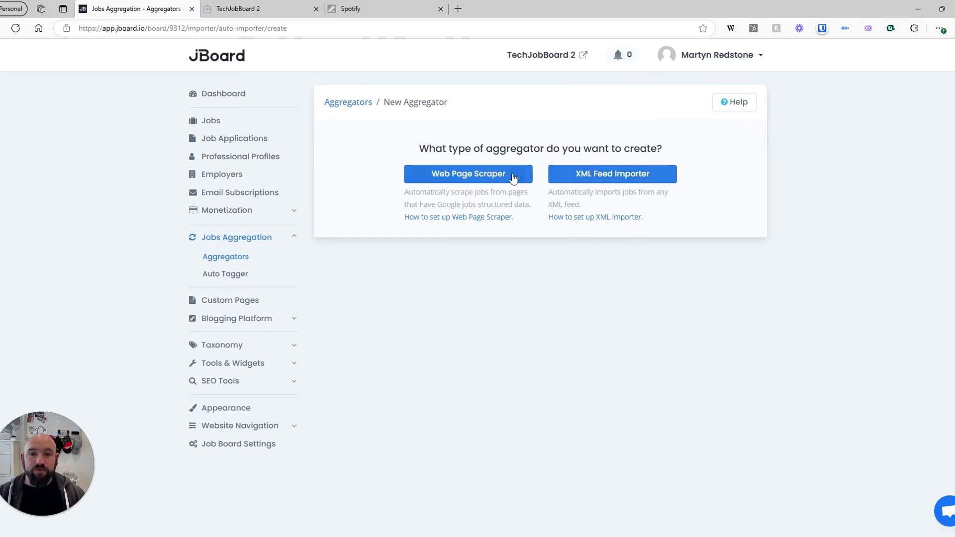
Step: Choose Web Page Scraper and enter the Spotify jobs.lever.co listing URL as the jobs URL
click(373, 13)
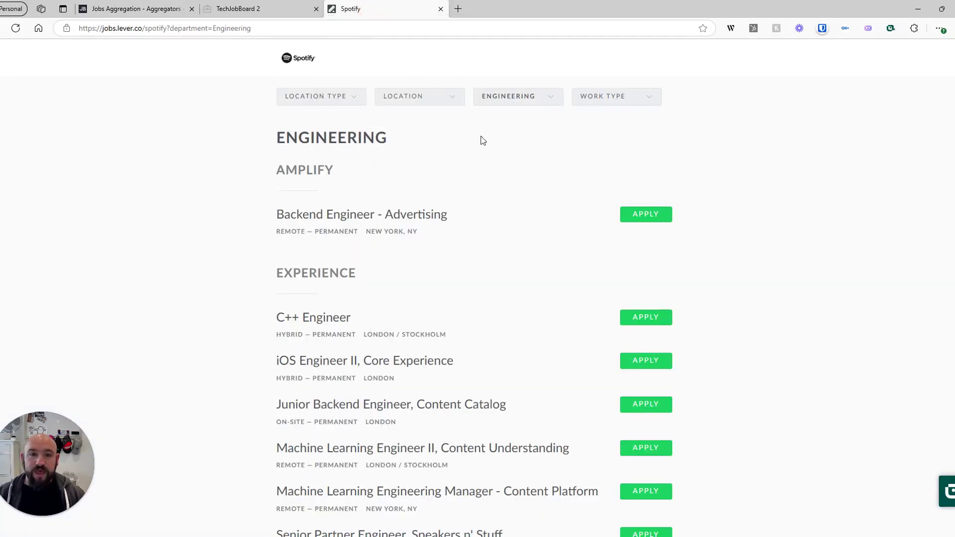
click(289, 31)
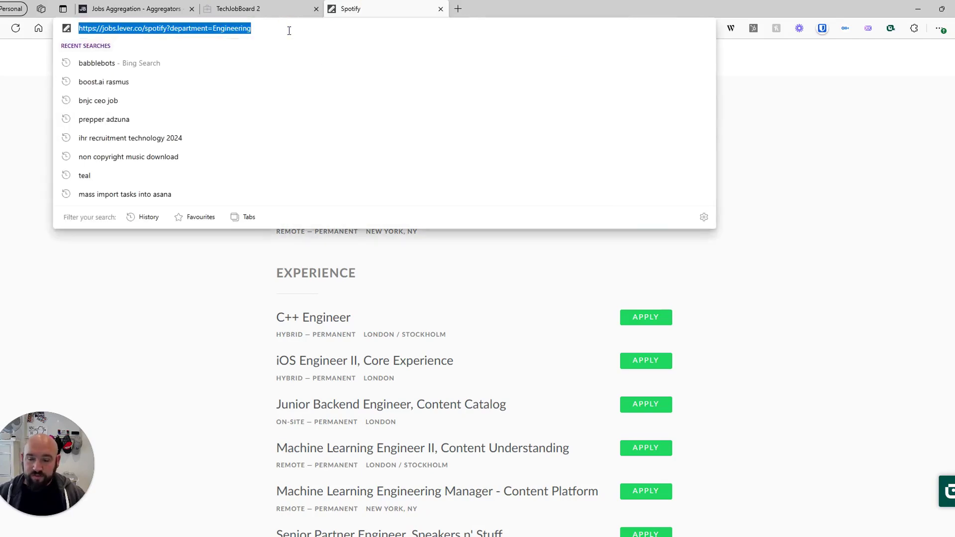
click(137, 9)
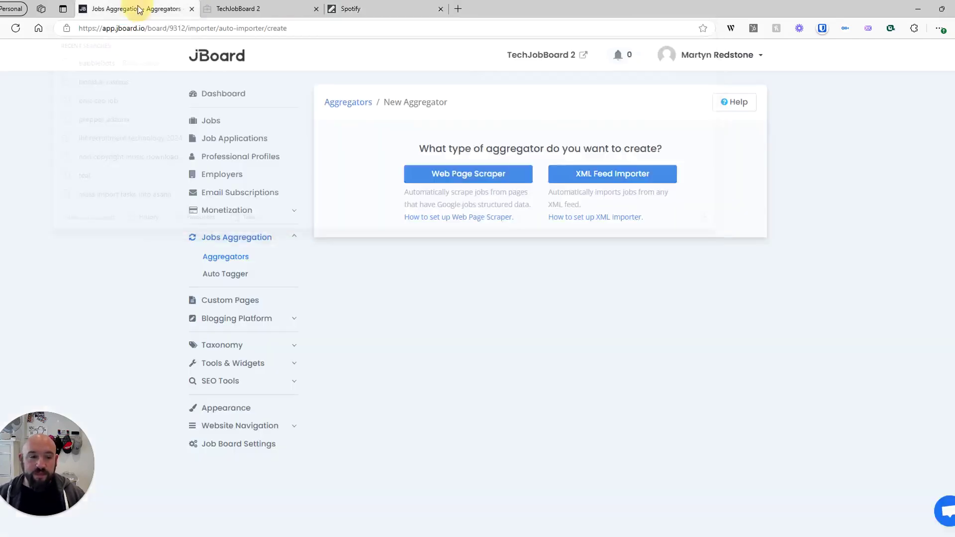
click(482, 180)
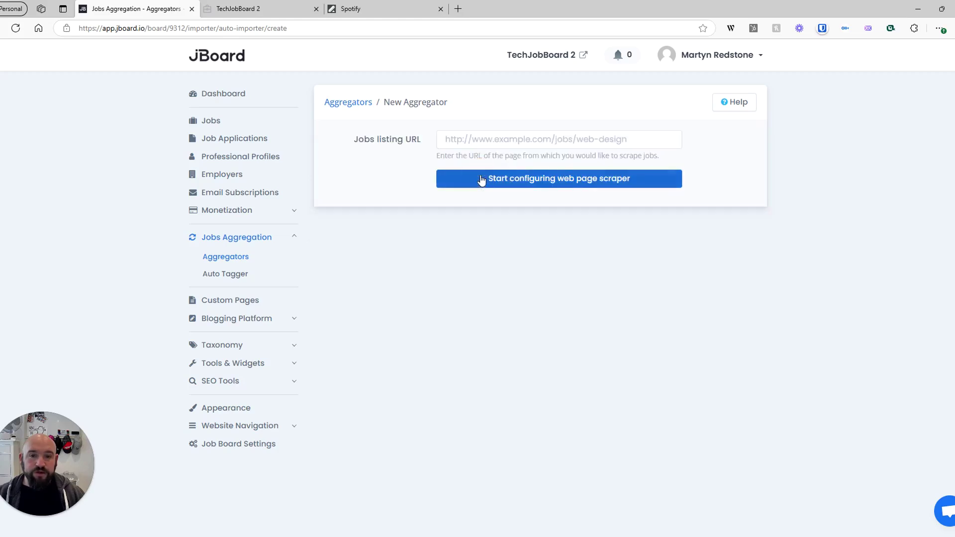
click(493, 142)
key(Down)
key(Return)
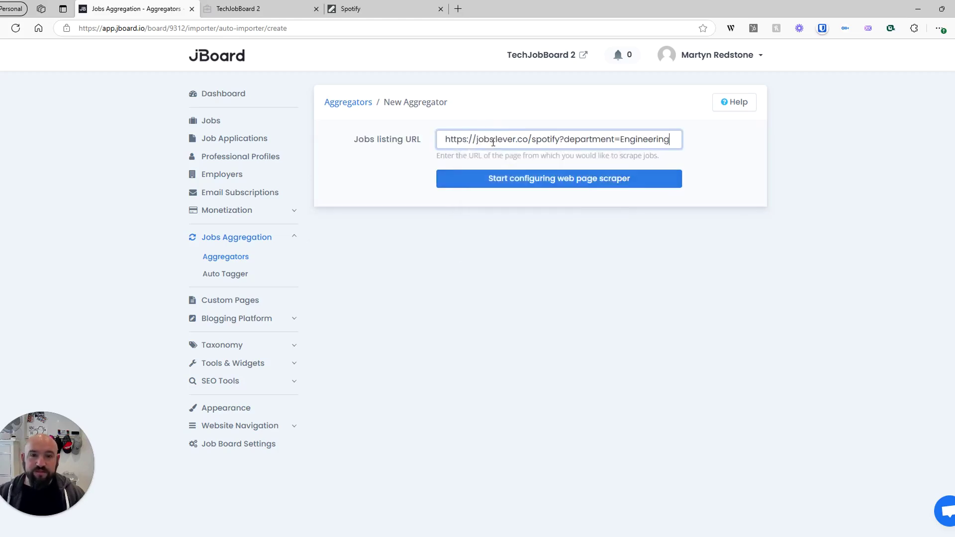
Step: Name the web page scraper aggregator 'Spotify' and review its remaining settings
click(538, 187)
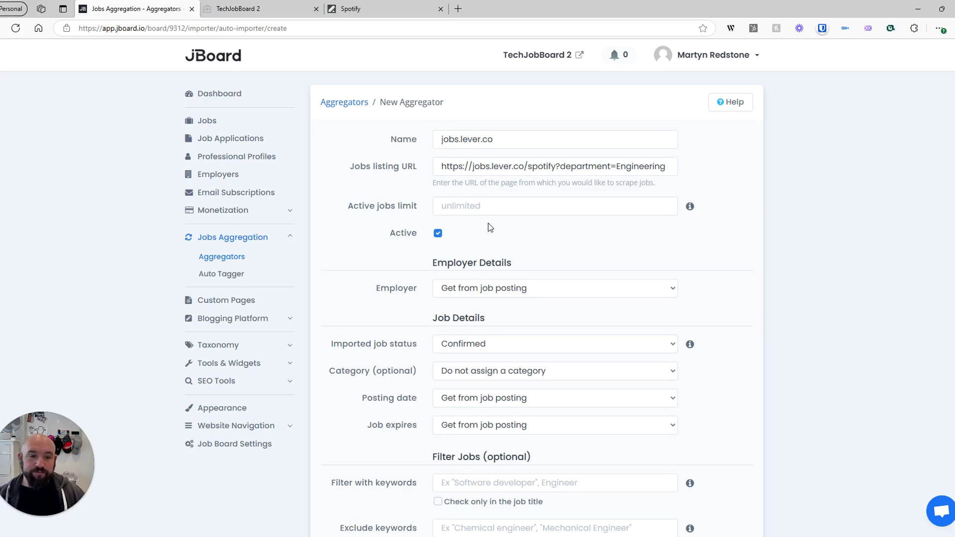
drag(496, 139, 435, 135)
text(Spotify)
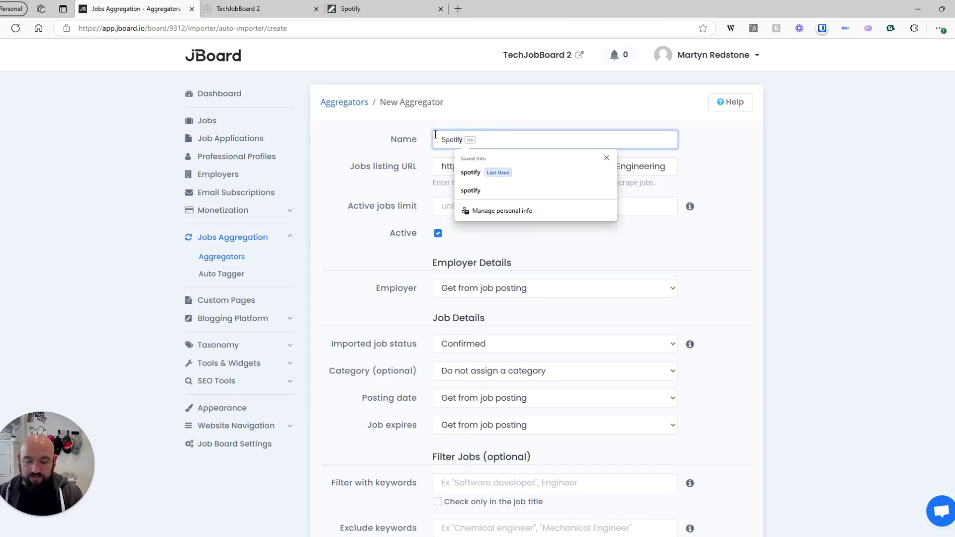
click(465, 111)
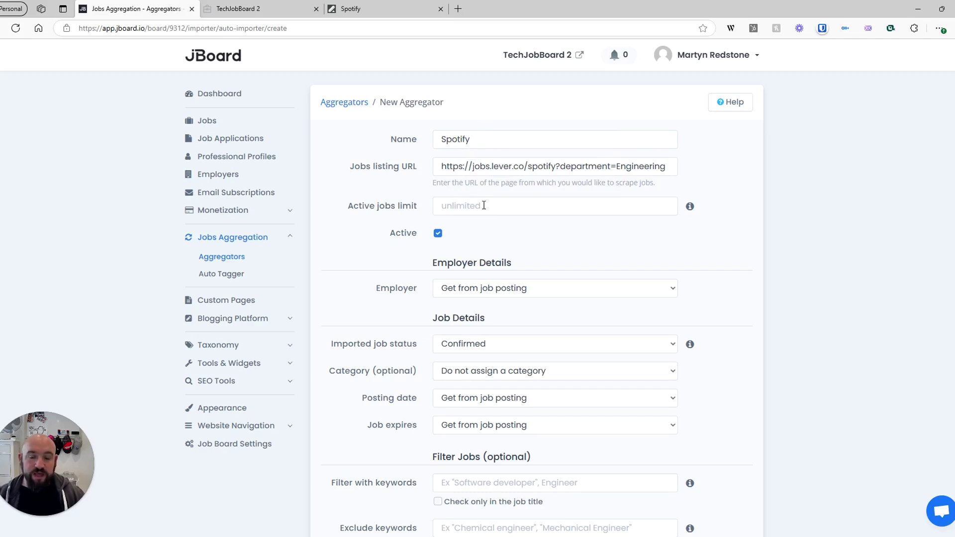
scroll(496, 224, down, 2)
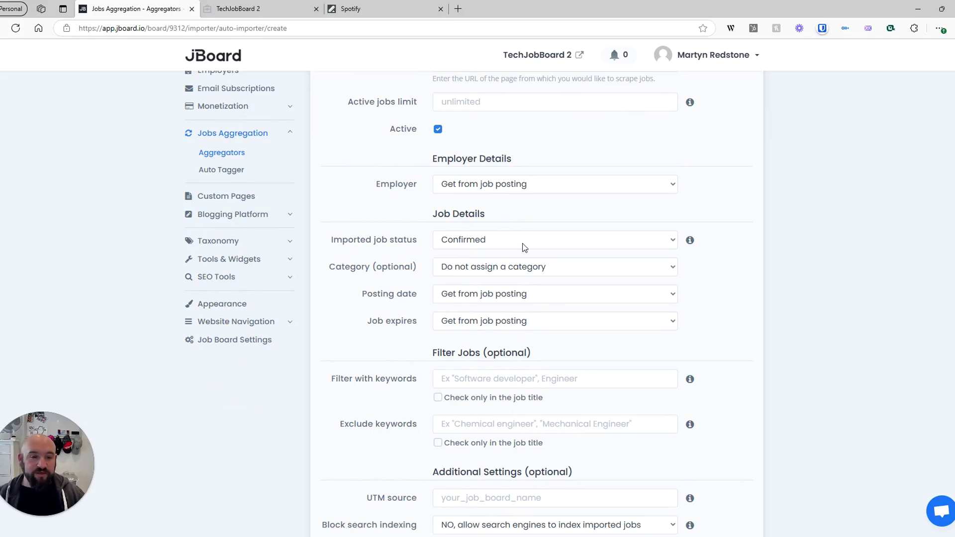
scroll(522, 243, down, 1)
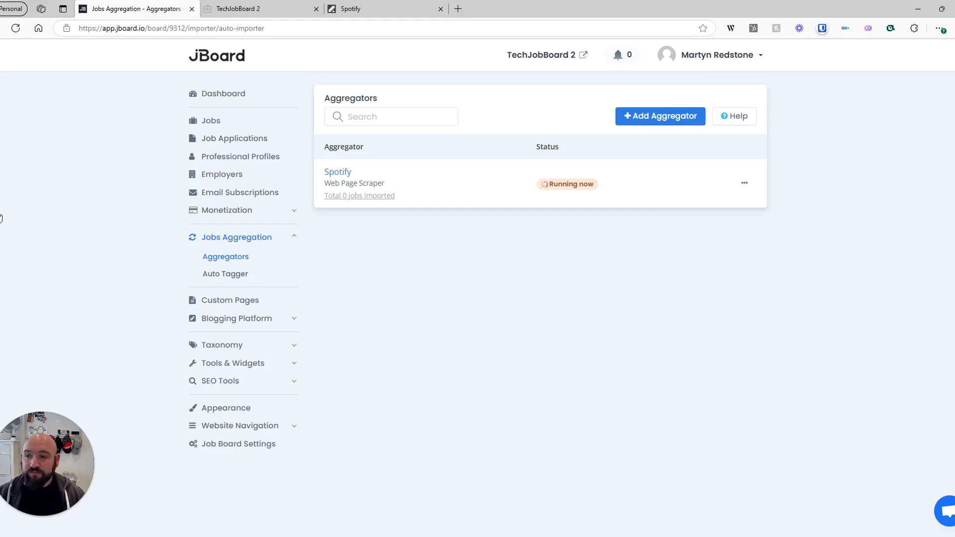
Step: Reload the aggregators to see 16 jobs imported and browse the imported Spotify jobs
key(alt+Left)
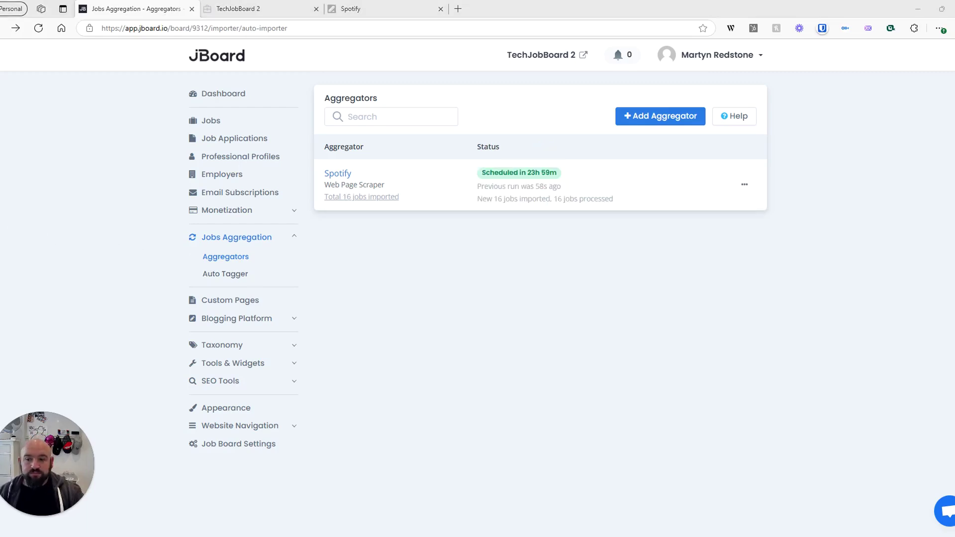
click(358, 199)
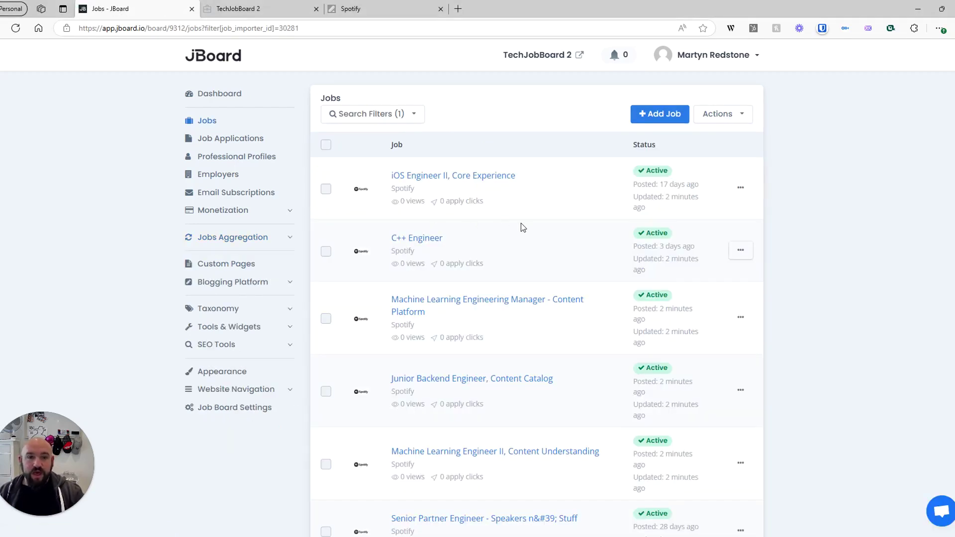
scroll(521, 223, down, 3)
scroll(522, 228, down, 10)
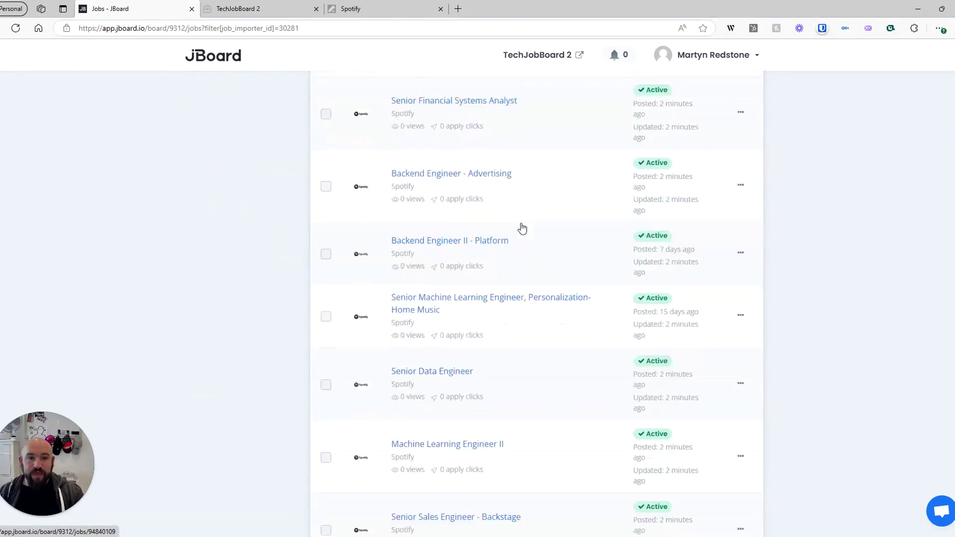
scroll(522, 228, up, 12)
scroll(521, 223, up, 2)
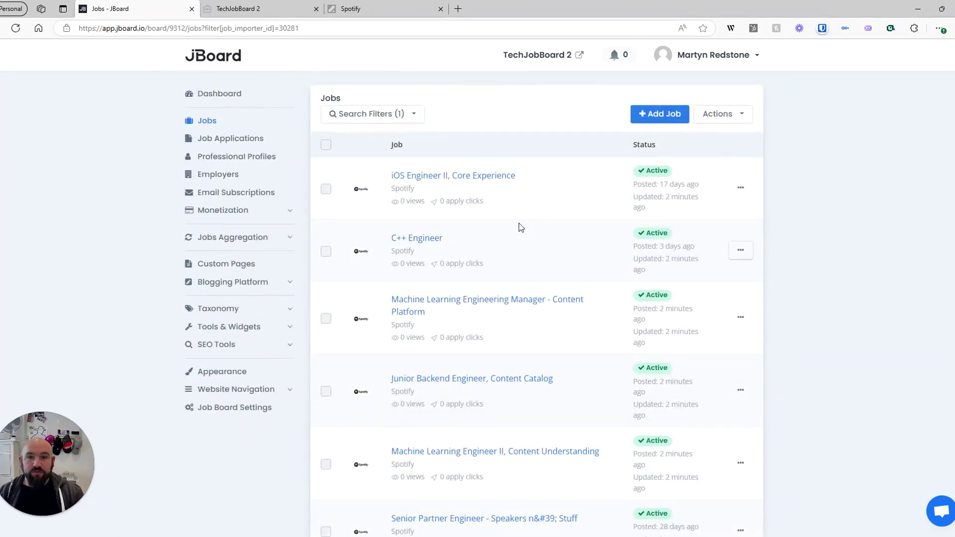
Step: Browse Latest Jobs on the public TechJobBoard 2 site, then return to the admin tab
click(551, 55)
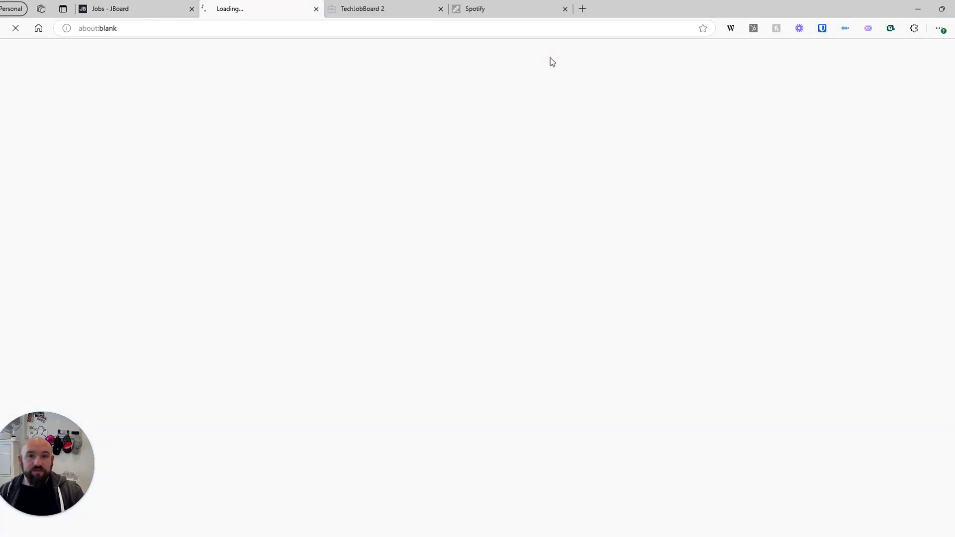
scroll(469, 198, down, 10)
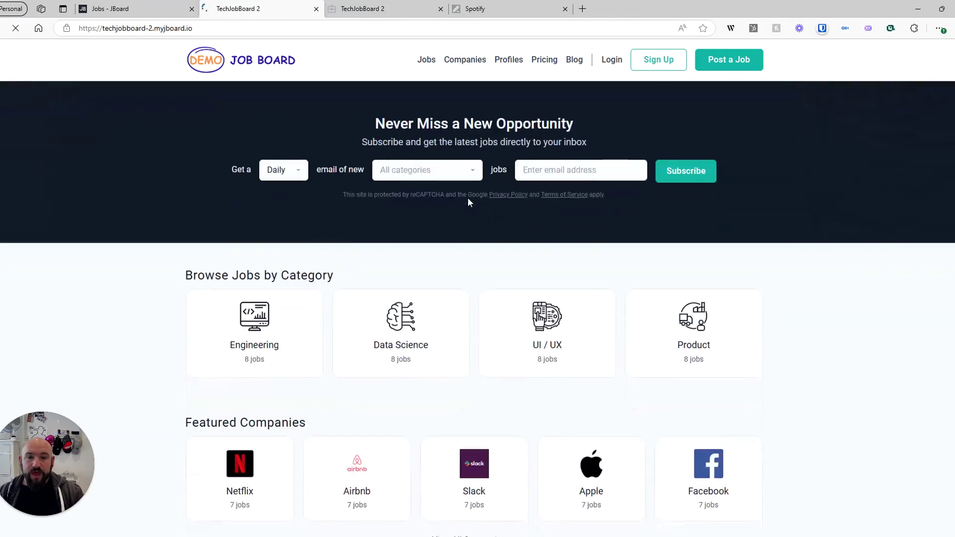
scroll(469, 201, down, 11)
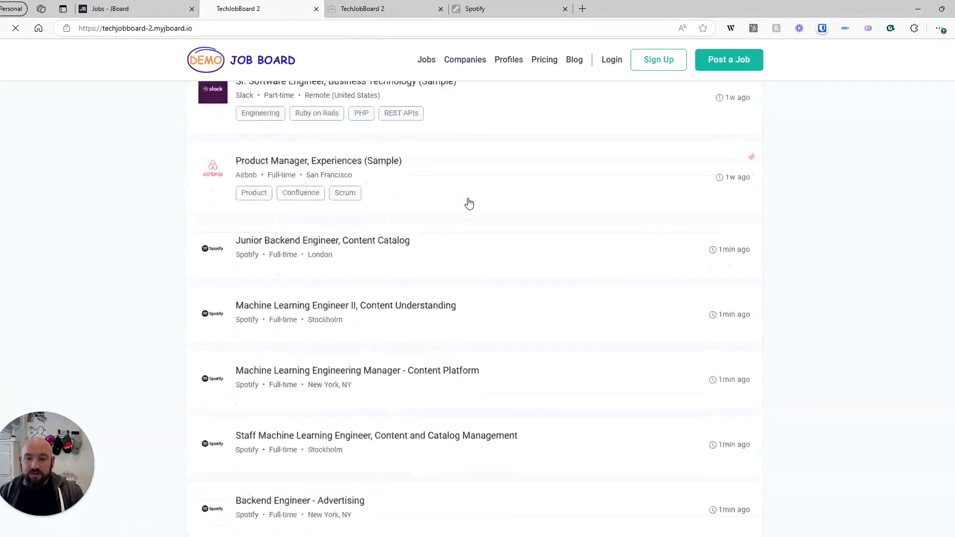
scroll(470, 203, down, 4)
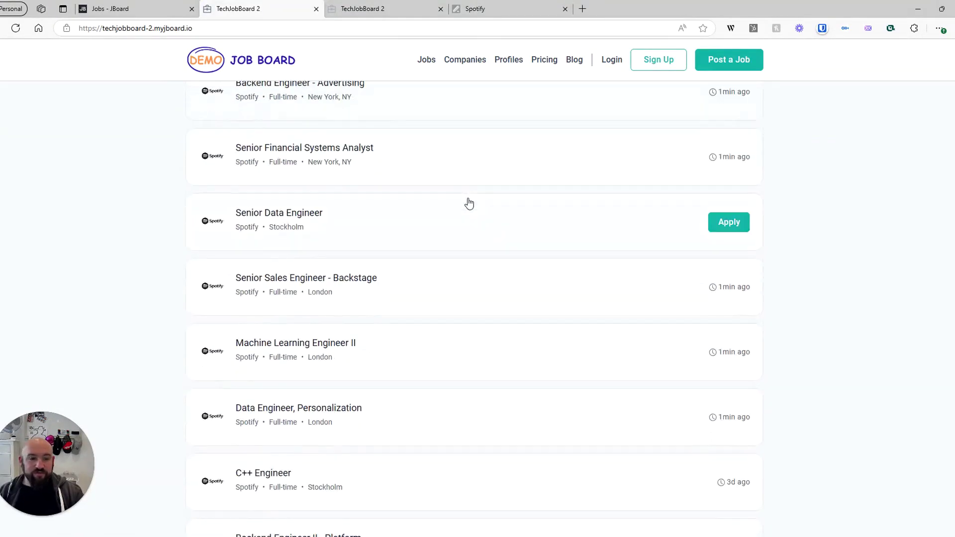
scroll(469, 203, down, 2)
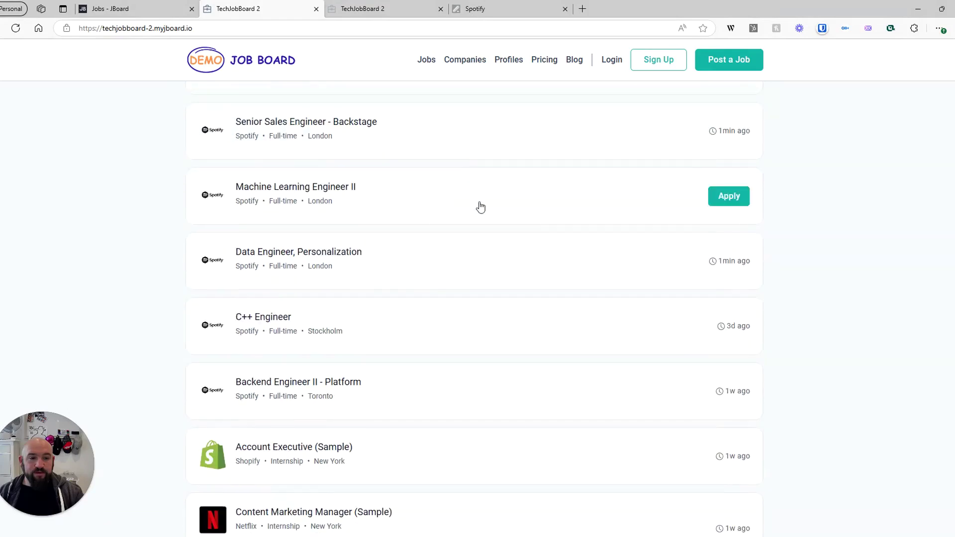
click(162, 10)
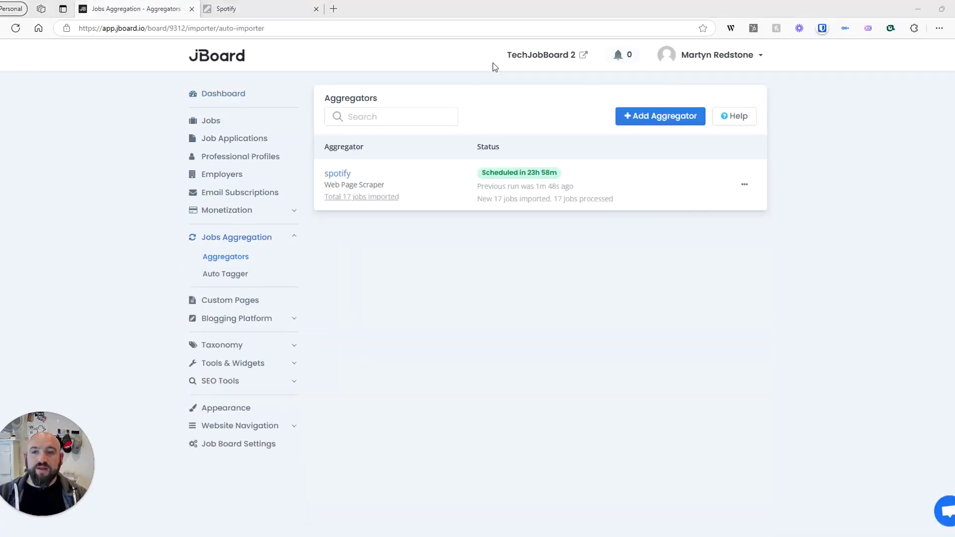
Step: Open 'Setup Pricing for Your Job Board' from the dashboard's setup checklist
click(222, 100)
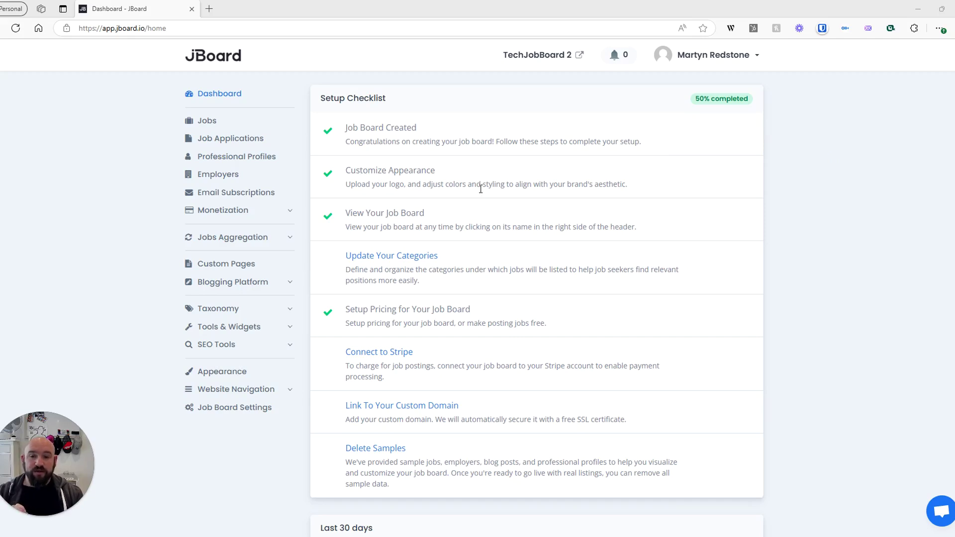
click(403, 314)
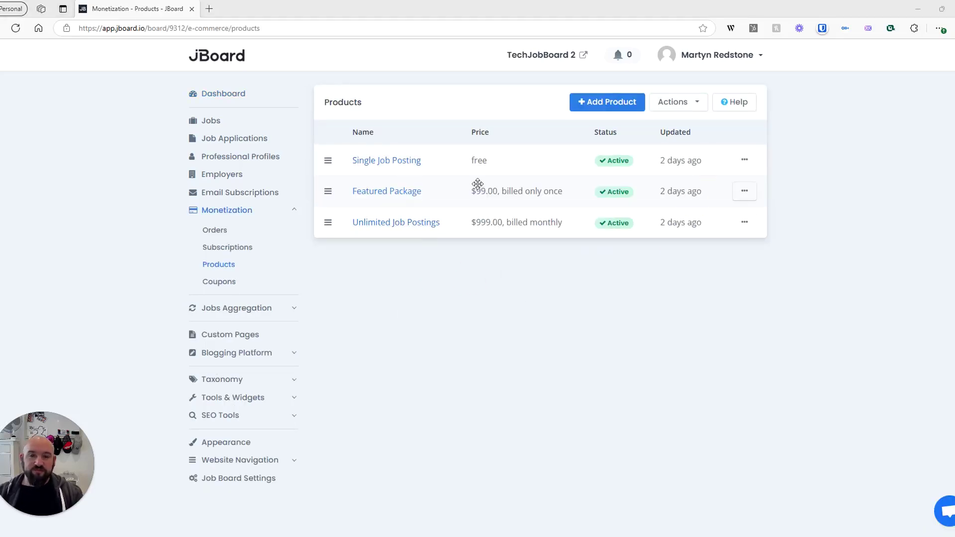
Step: Open the Single Job Posting product for editing and change its name to 'One time posting'
click(745, 160)
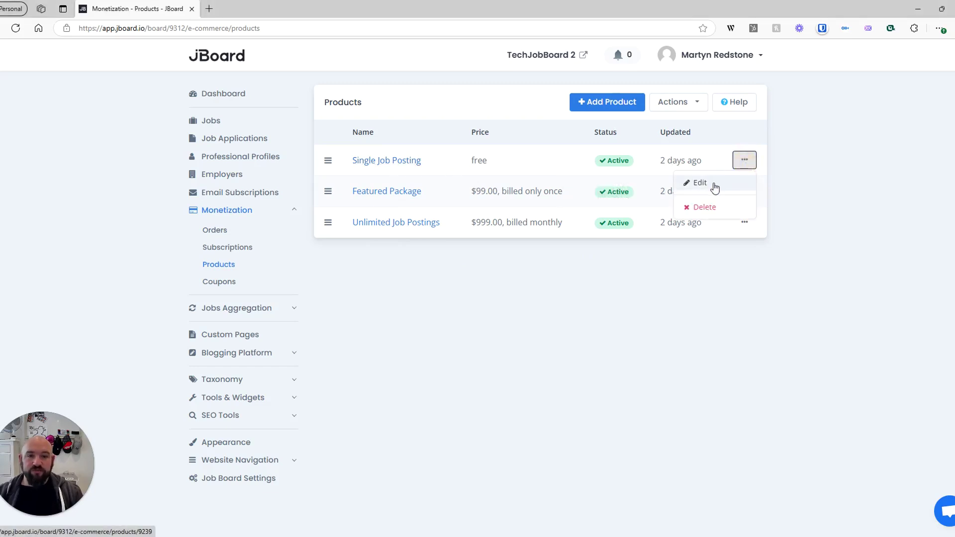
click(716, 188)
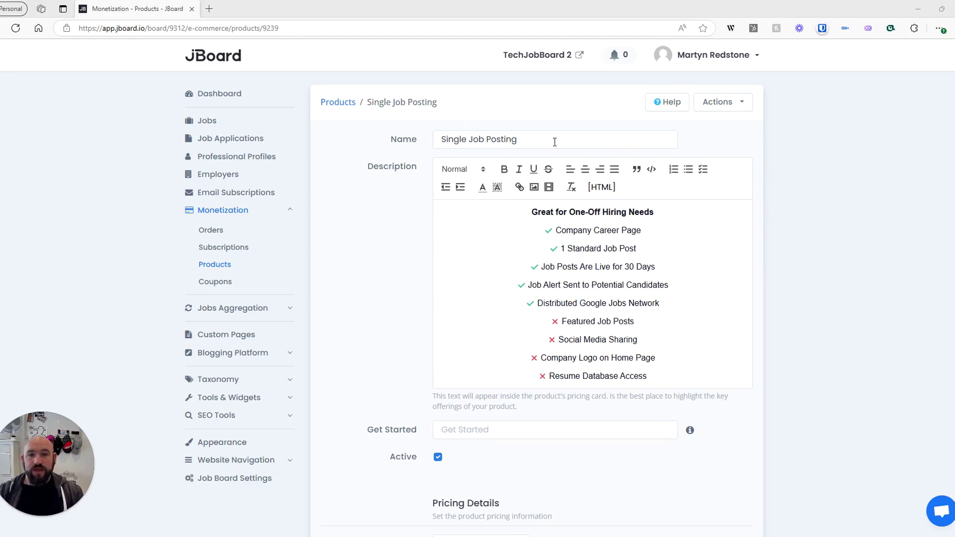
drag(534, 141, 439, 139)
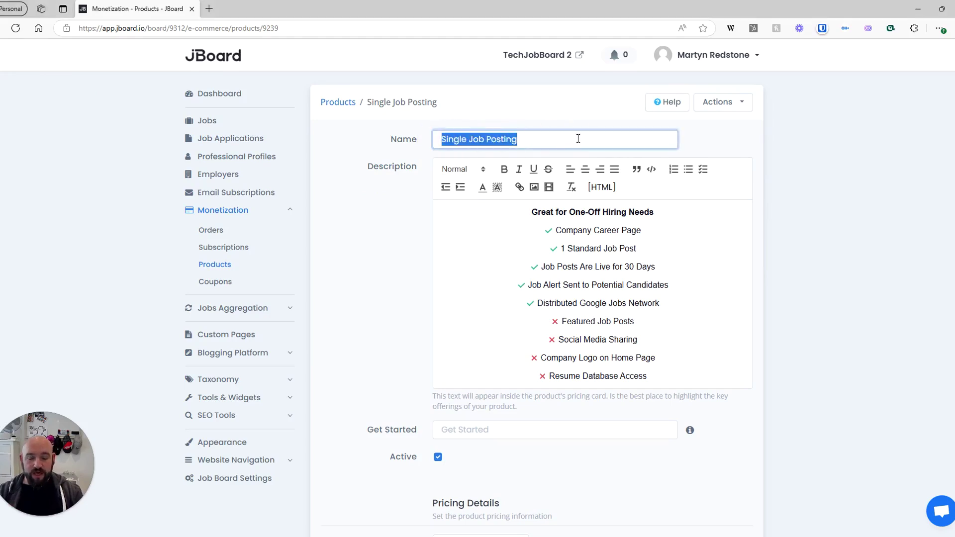
text(One time pos)
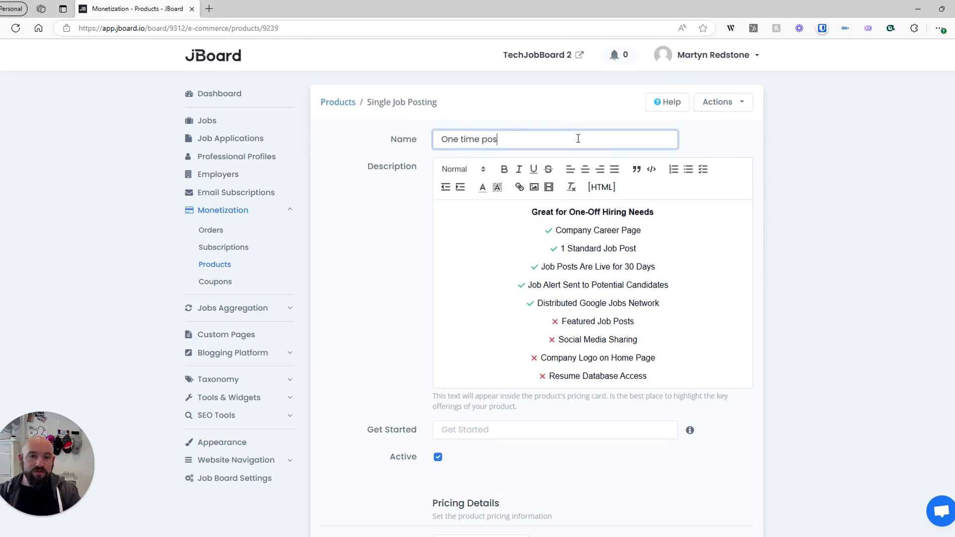
text(ting)
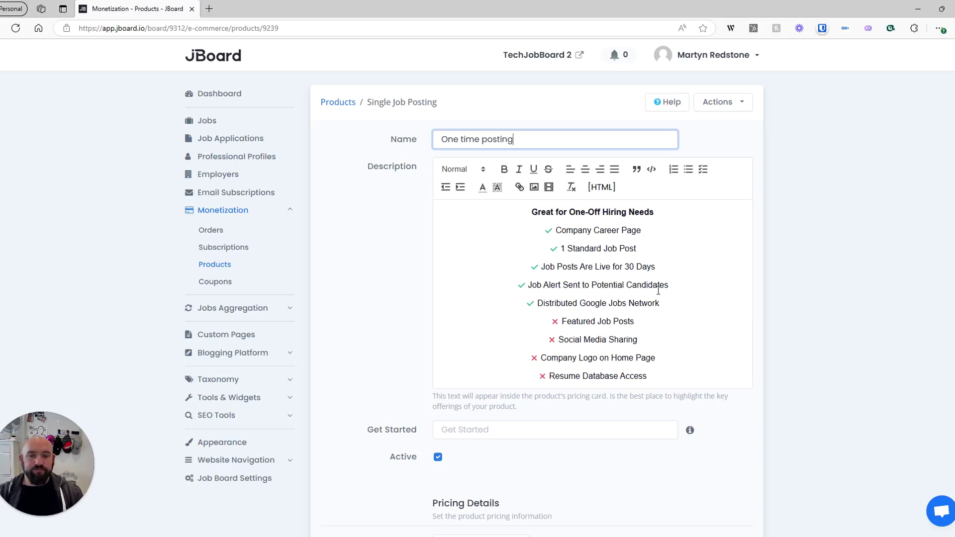
click(134, 83)
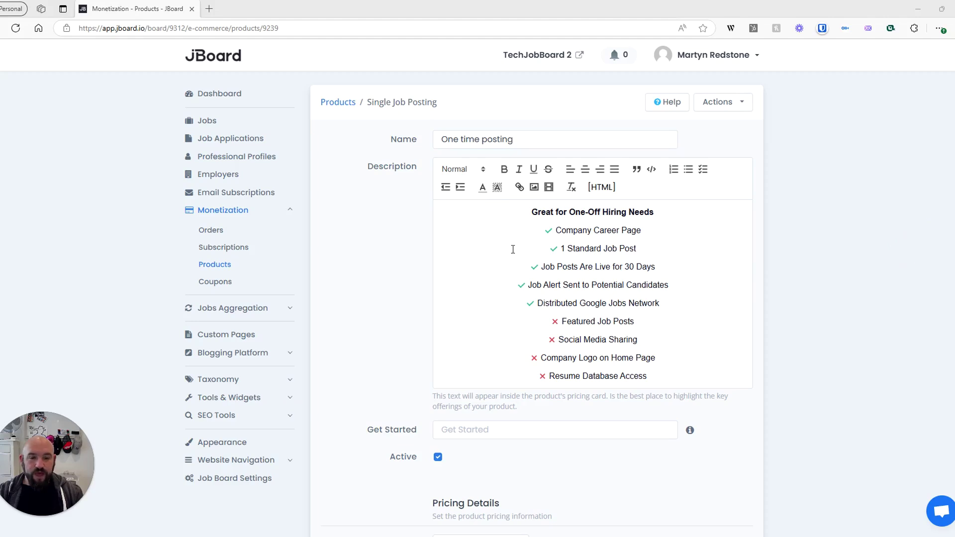
scroll(513, 252, down, 1)
scroll(514, 254, down, 2)
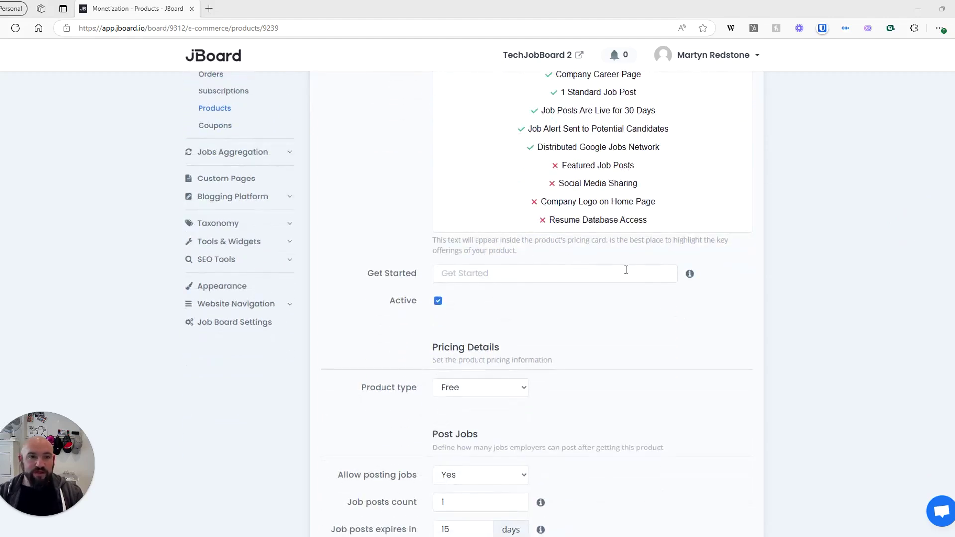
scroll(661, 200, up, 3)
Step: Check the Single Job Posting card on the live pricing page, then return to the product editor
click(719, 102)
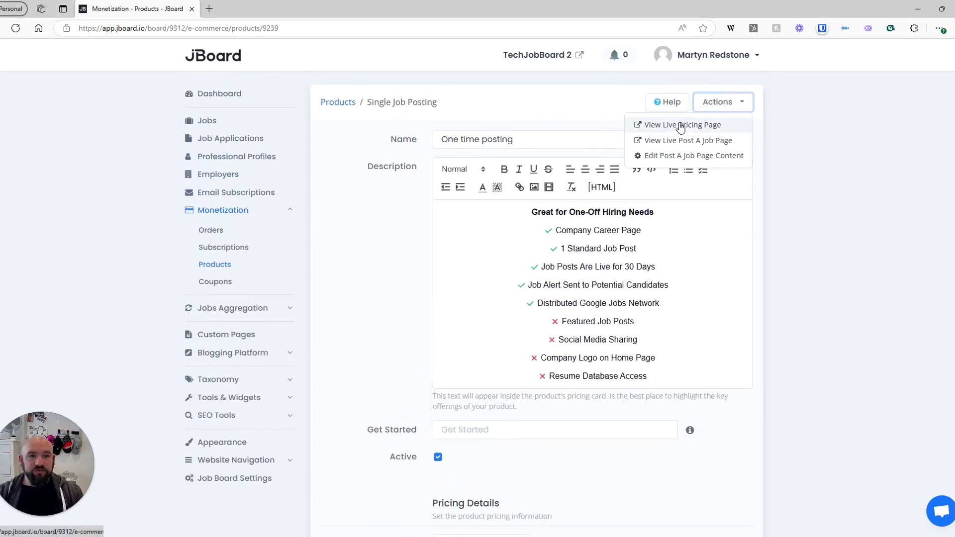
click(647, 125)
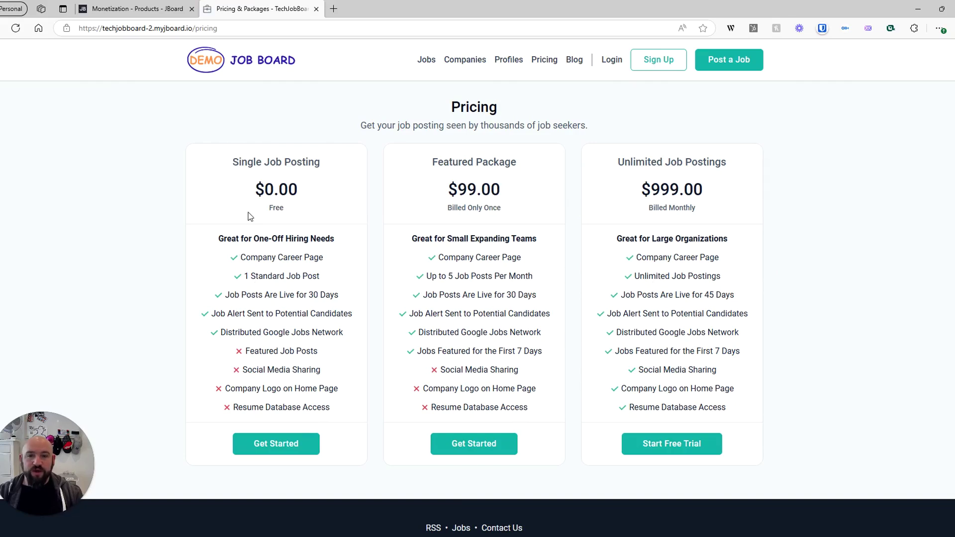
drag(239, 159, 307, 168)
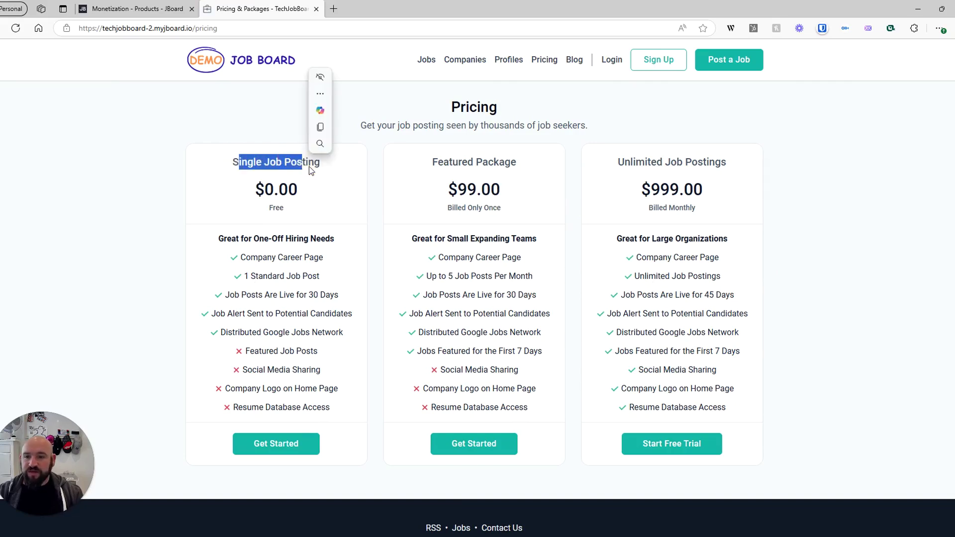
click(124, 10)
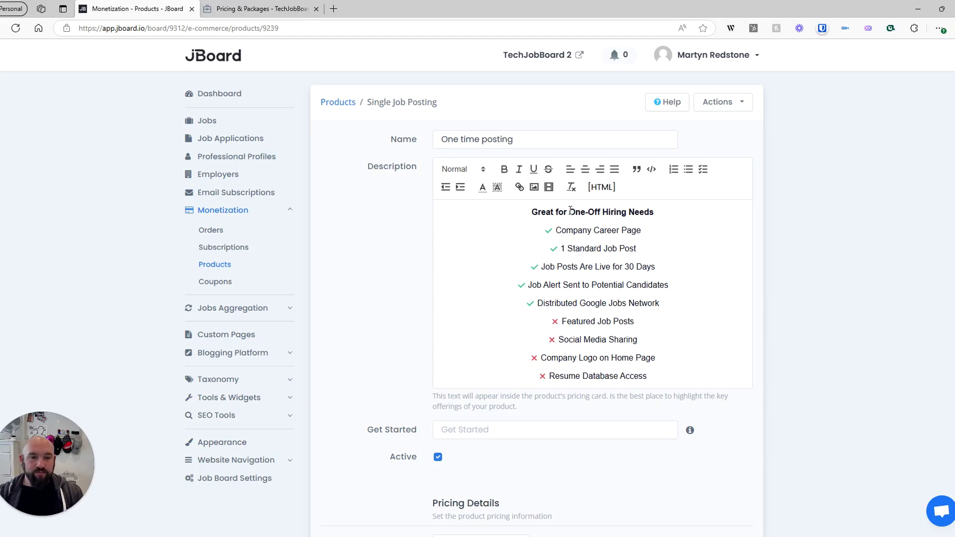
Step: Change the heading to 'Great for One Time Hiring Needs' and the call-to-action to 'Post Your Job Now'
drag(571, 212, 602, 211)
text(One )
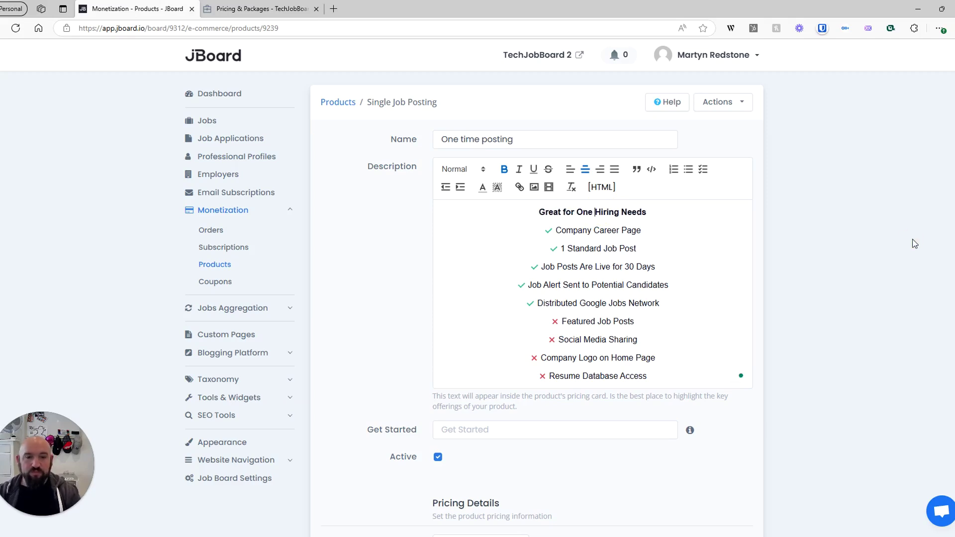
text(Time)
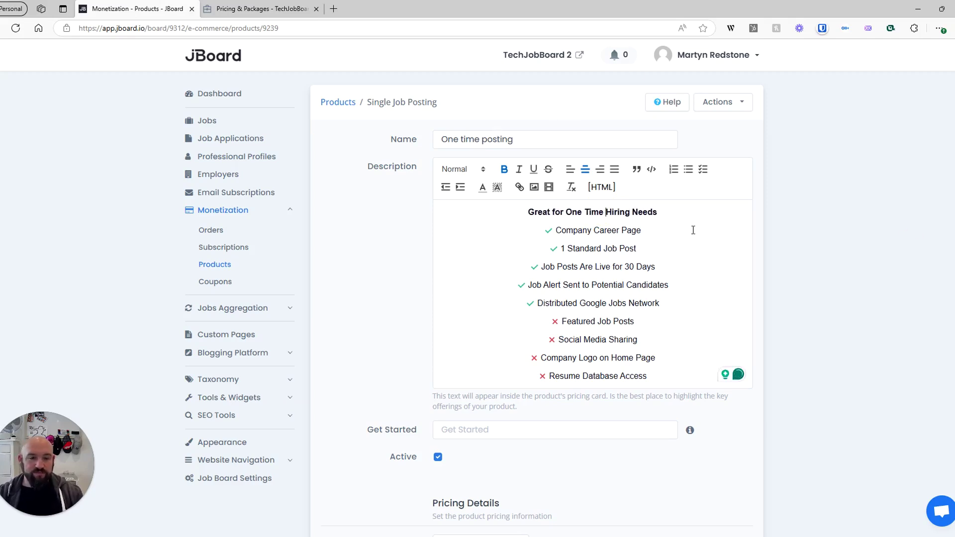
scroll(476, 300, down, 3)
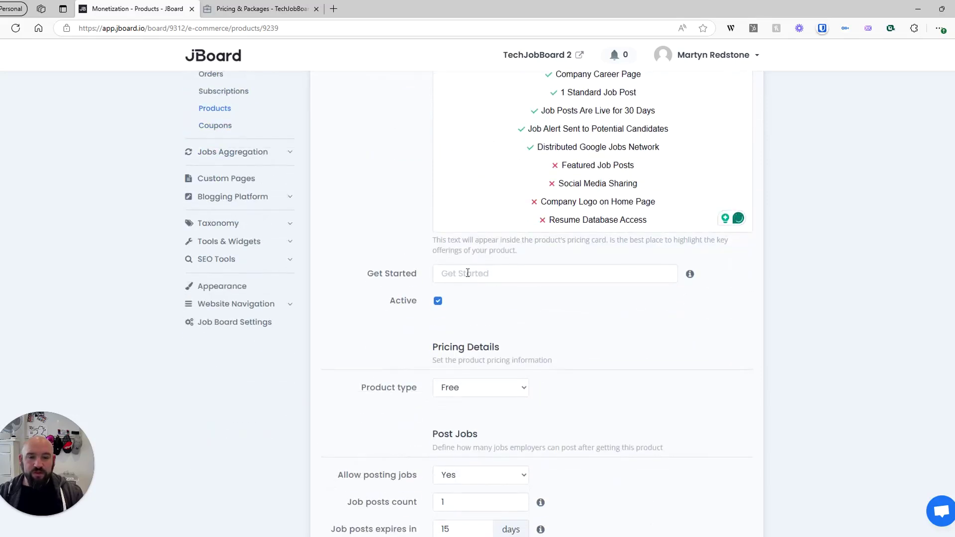
click(467, 273)
text(Post Your )
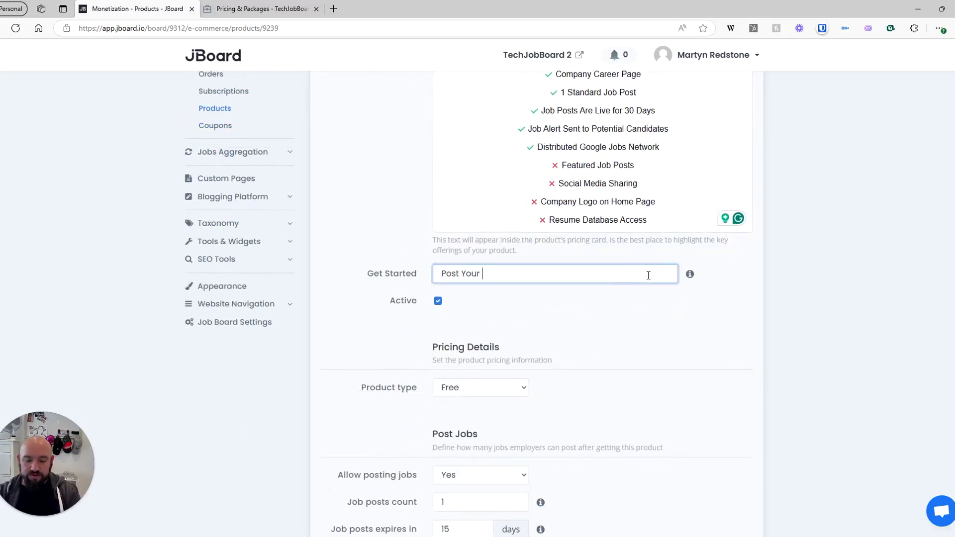
text(Job Now)
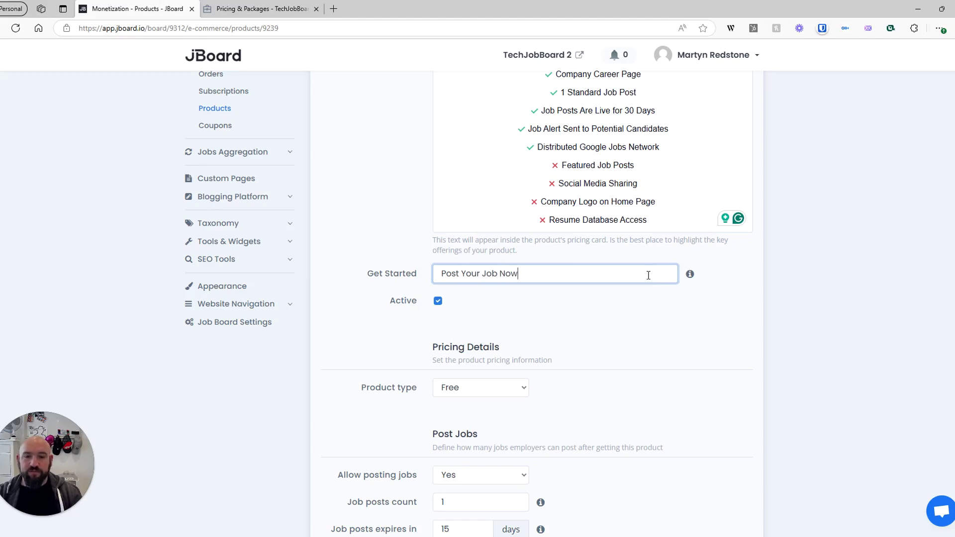
Step: Set the product type to One-off purchase
scroll(521, 323, down, 3)
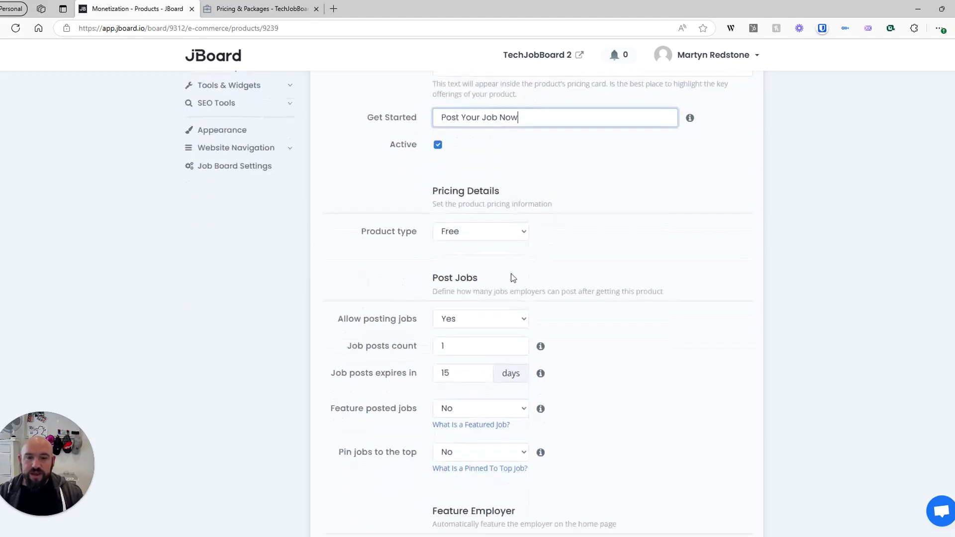
scroll(533, 267, down, 2)
scroll(542, 207, up, 1)
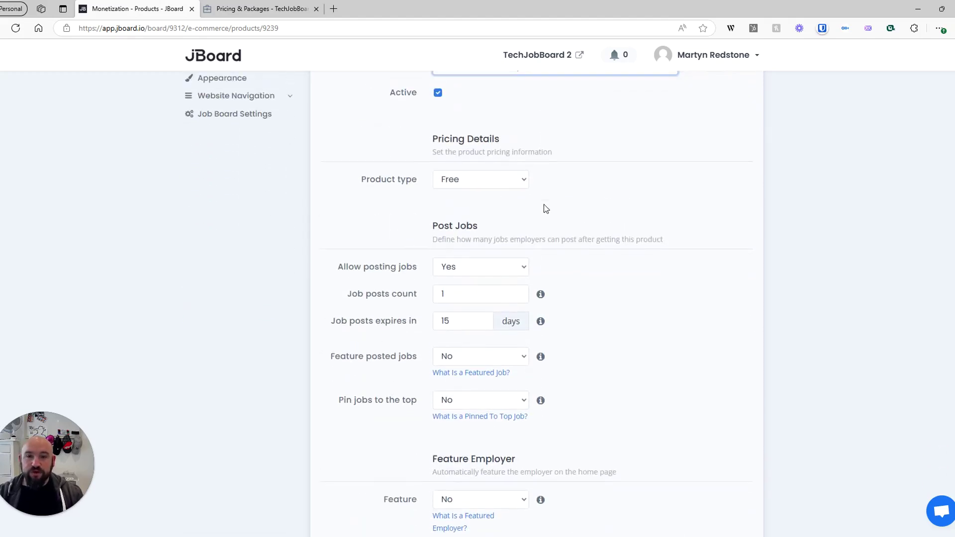
click(518, 182)
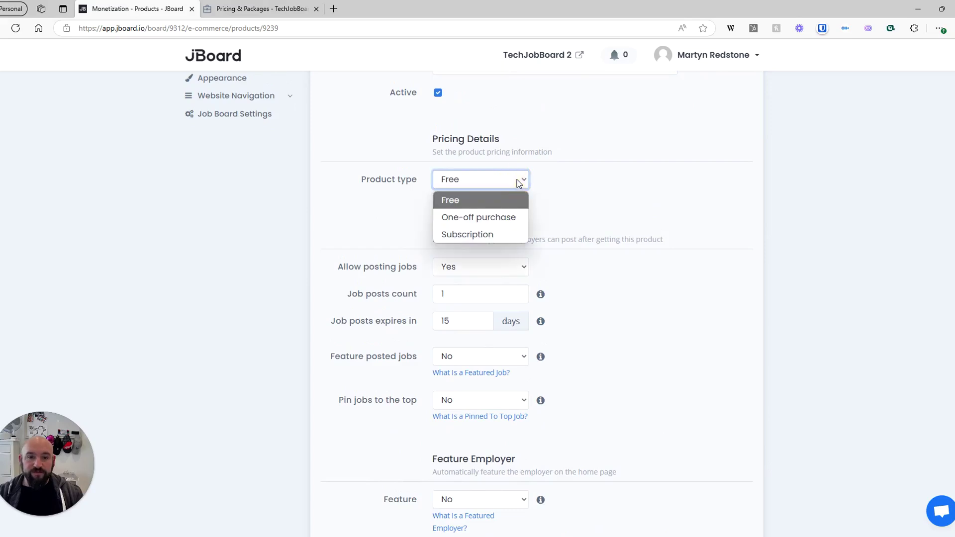
click(484, 223)
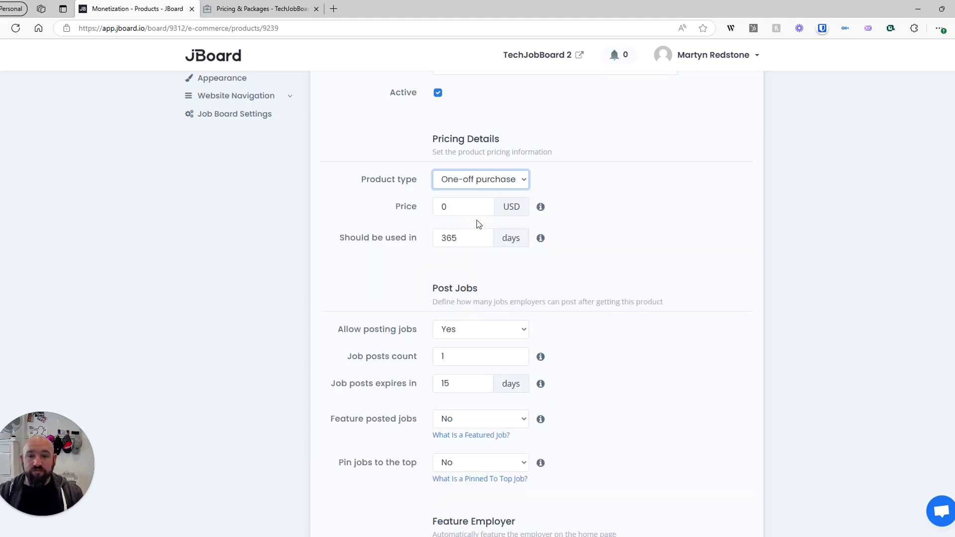
Step: Set the product price to 99
click(452, 208)
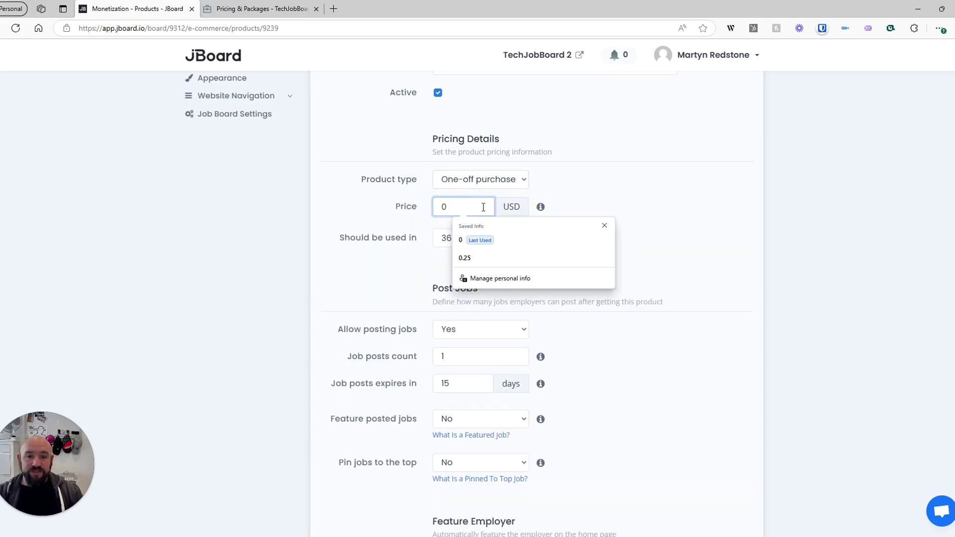
text(0)
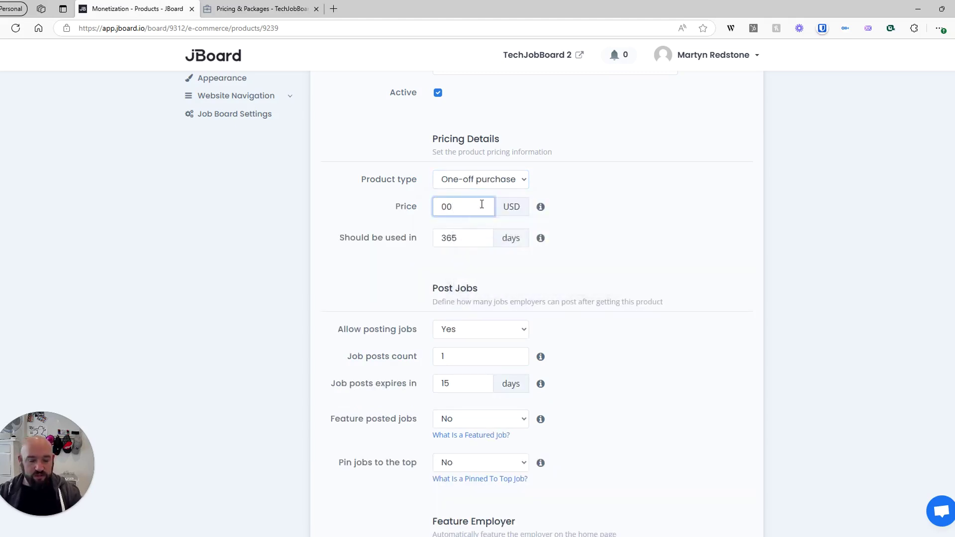
key(BackSpace)
key(BackSpace)
text(99)
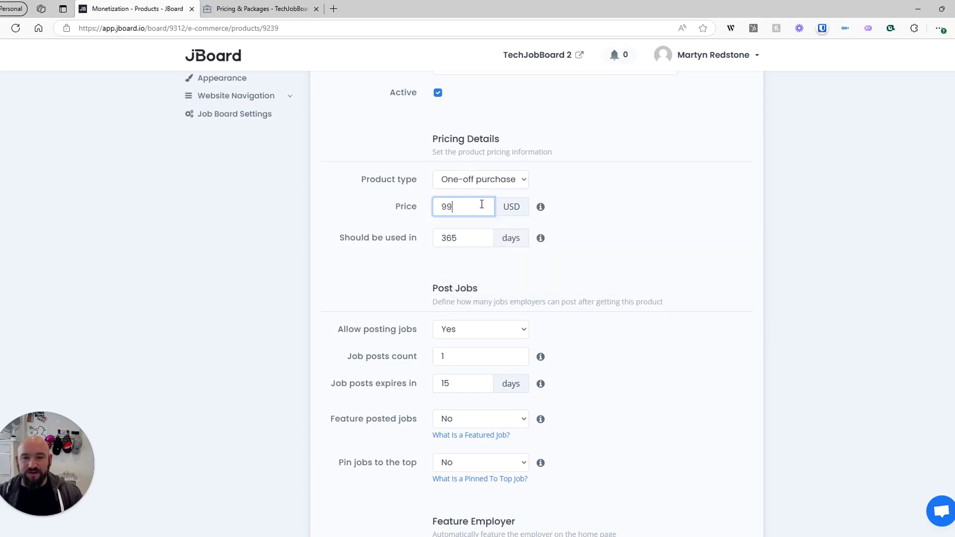
Step: Change the 'Should be used in' period from 365 to 30 days
click(465, 239)
double_click(464, 240)
text(30)
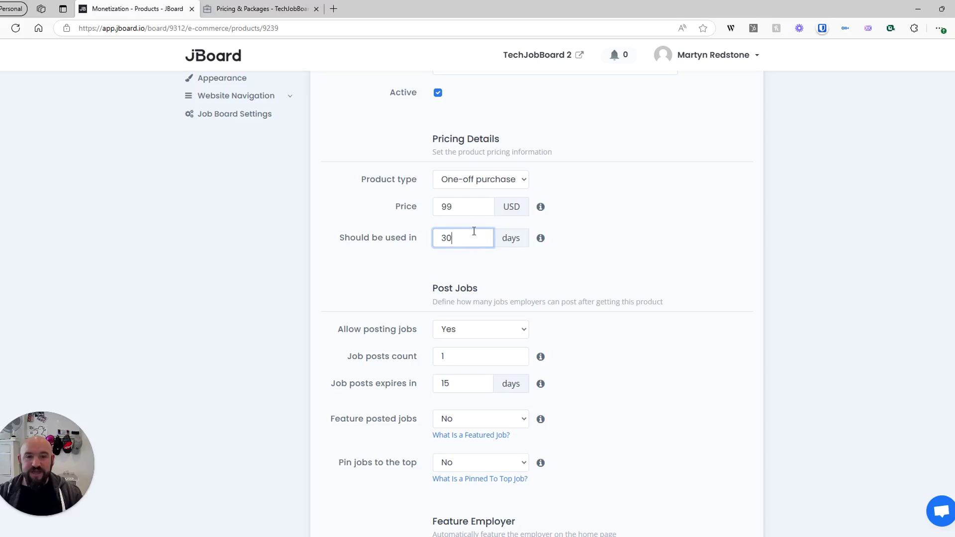
click(662, 236)
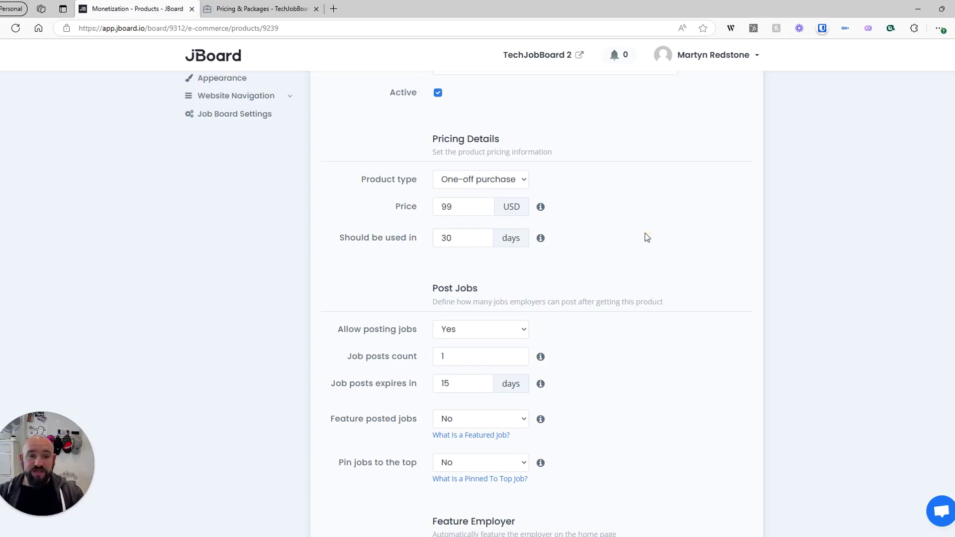
scroll(623, 239, down, 3)
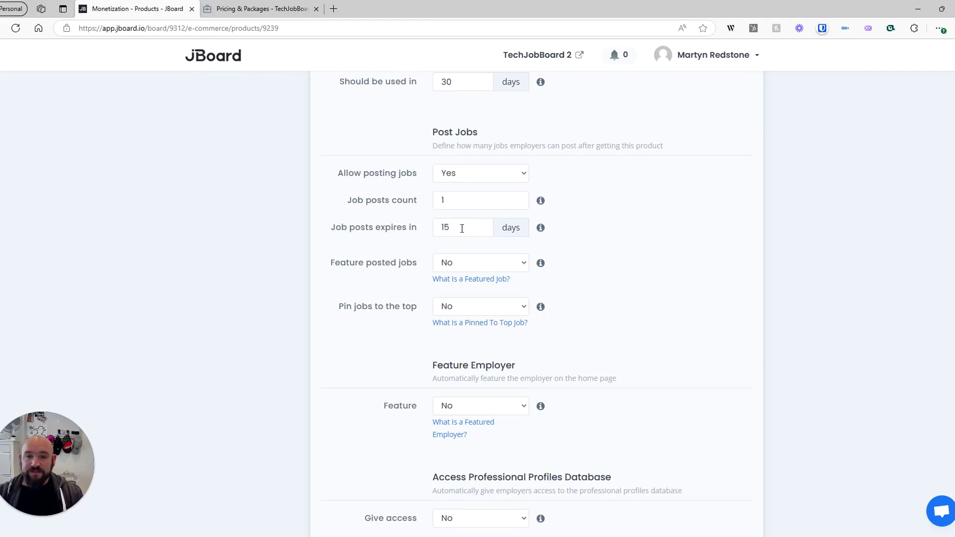
Step: Change 'Job Posts Are Live for 30 Days' to 15 days
scroll(463, 227, up, 8)
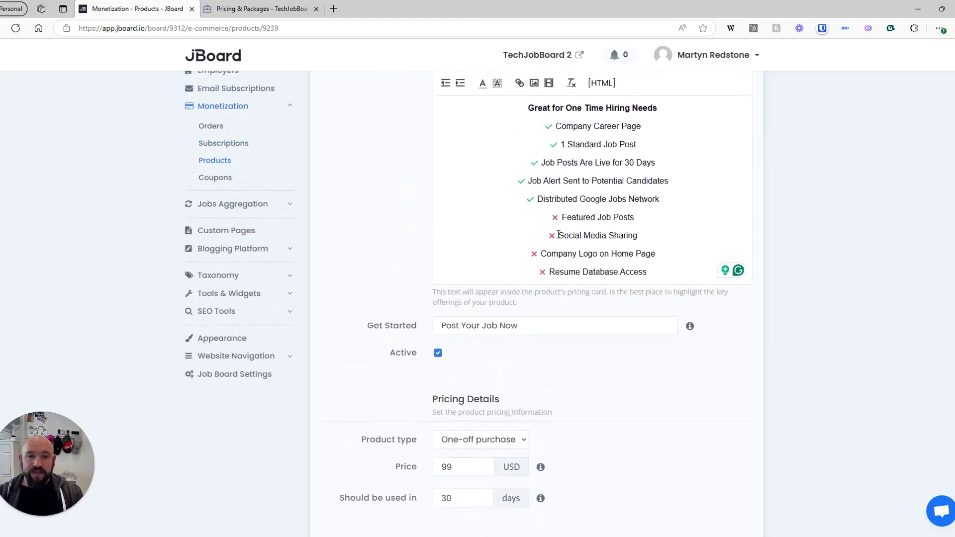
click(634, 163)
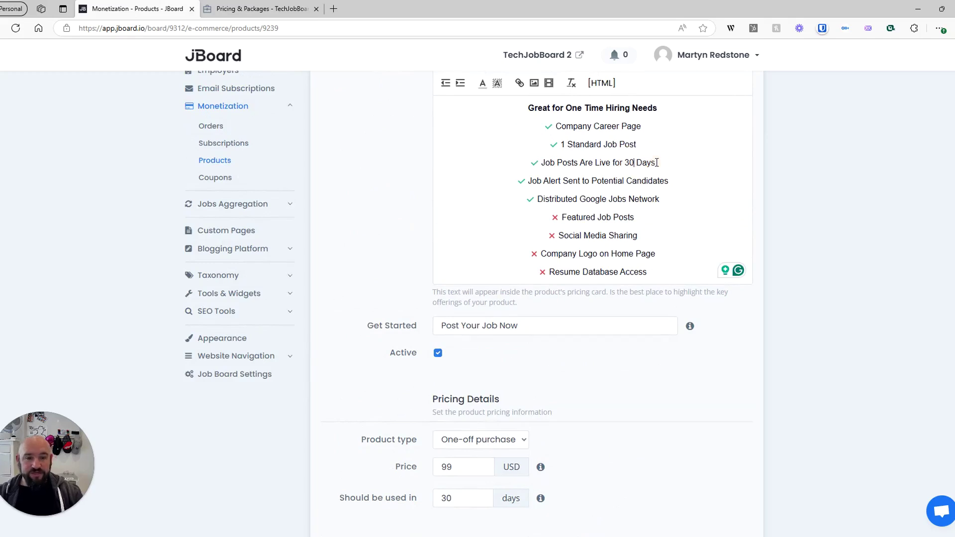
key(BackSpace)
key(BackSpace)
text(15)
Step: Keep Feature posted jobs set to No
scroll(644, 190, down, 2)
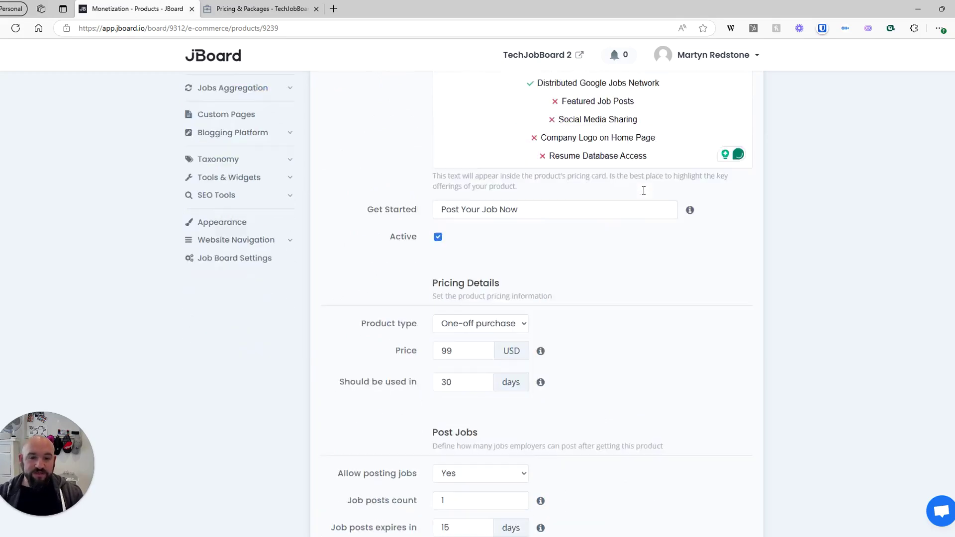
scroll(644, 190, down, 7)
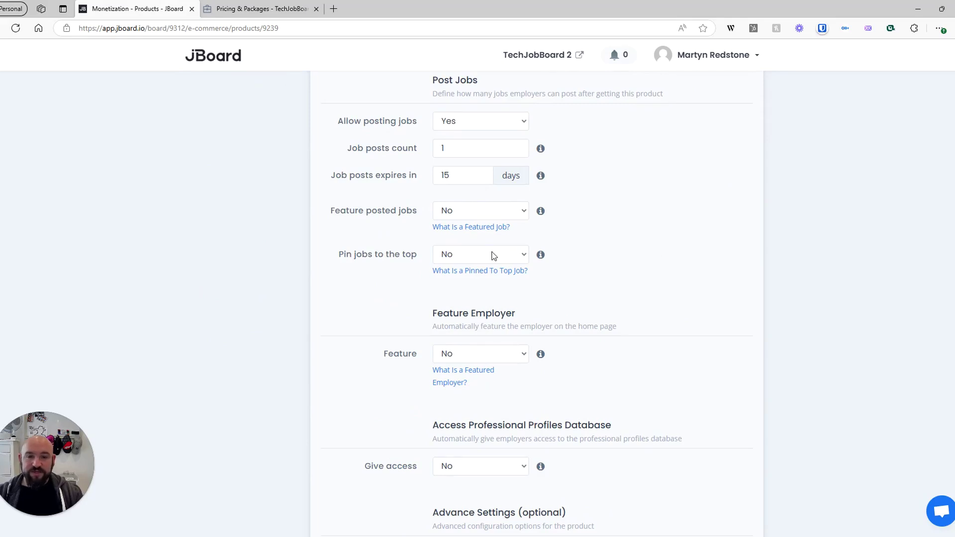
click(485, 210)
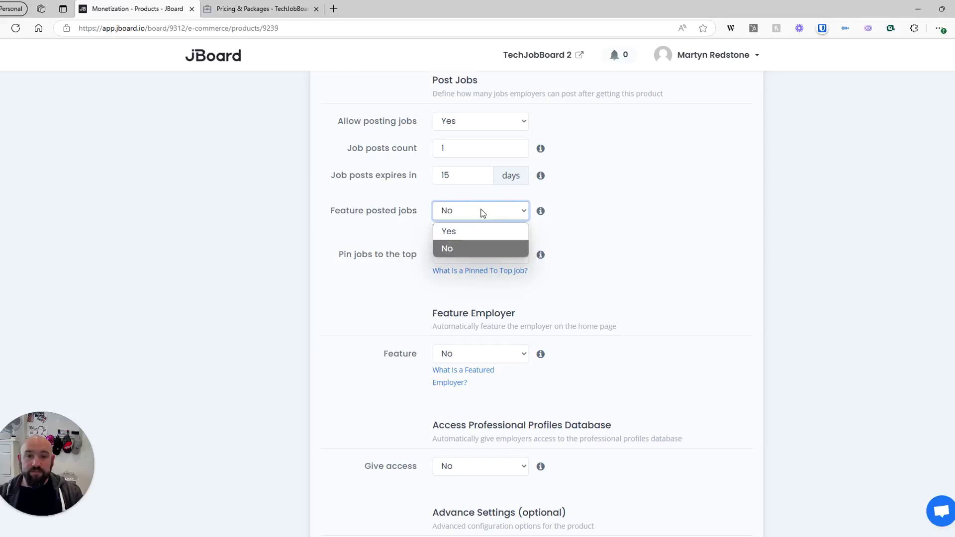
click(482, 213)
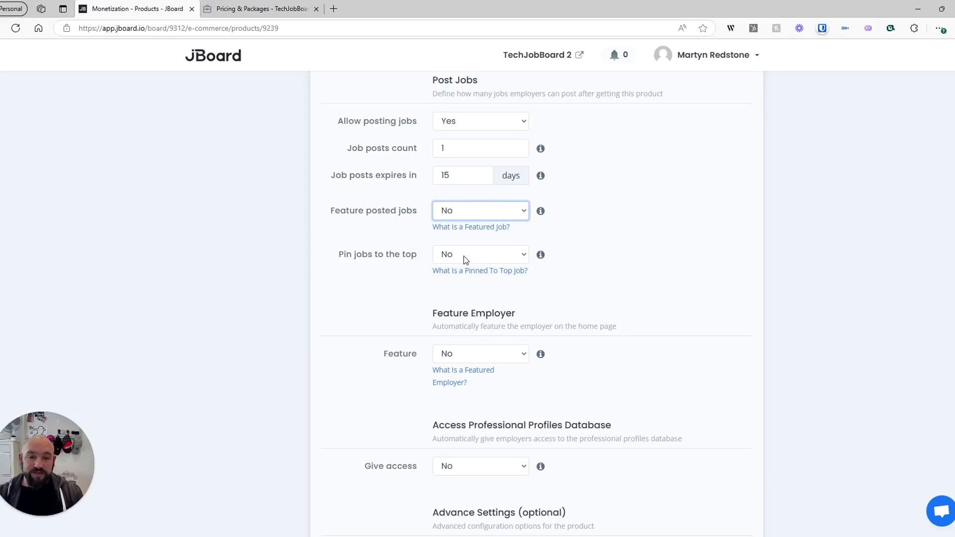
Step: Save the One time posting product with Update
scroll(522, 230, down, 3)
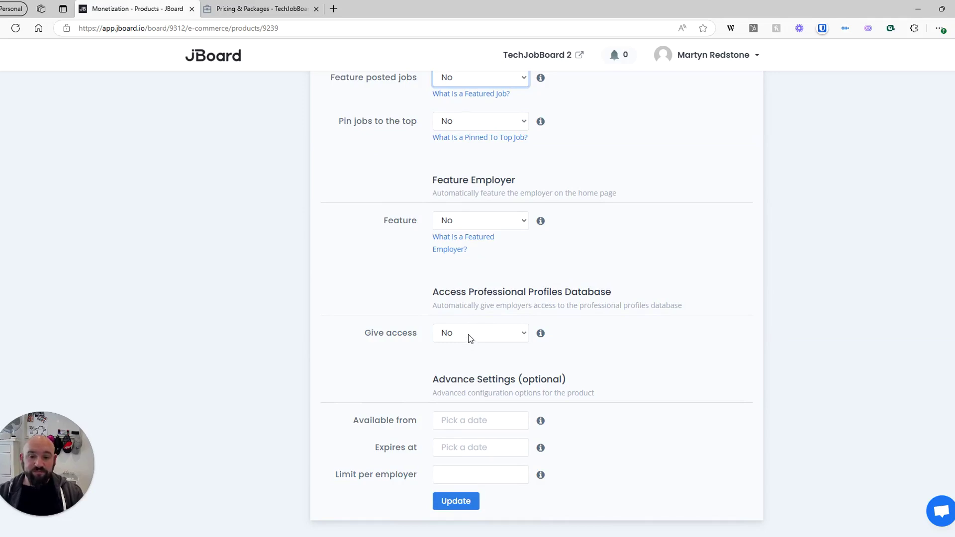
click(452, 504)
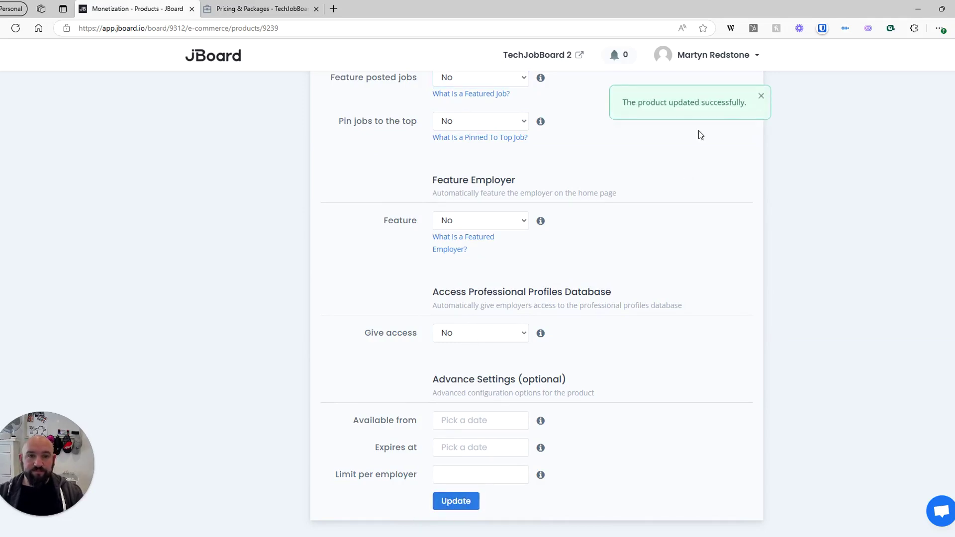
scroll(711, 178, up, 1)
scroll(710, 177, up, 10)
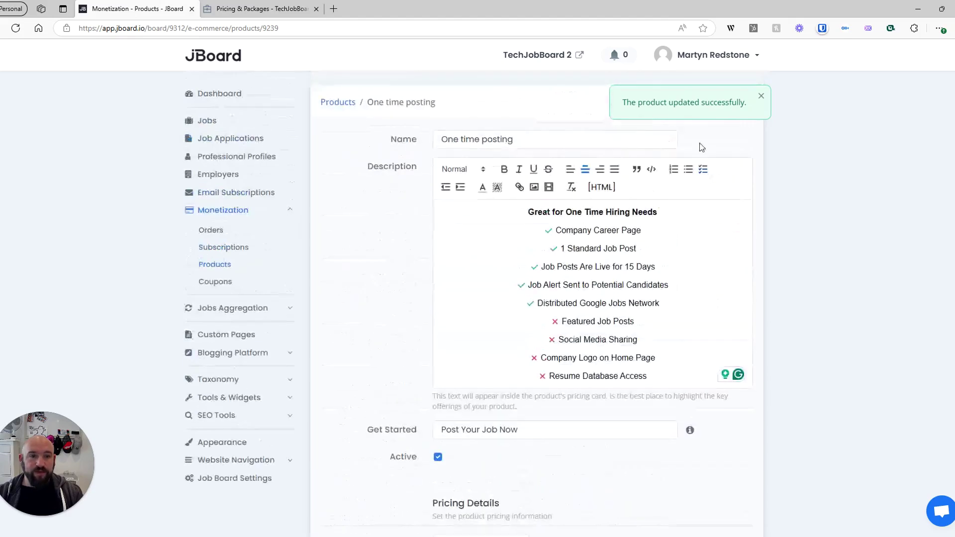
Step: Dismiss the success message, open the live pricing page and compare it with the other pricing tab
click(760, 98)
click(727, 106)
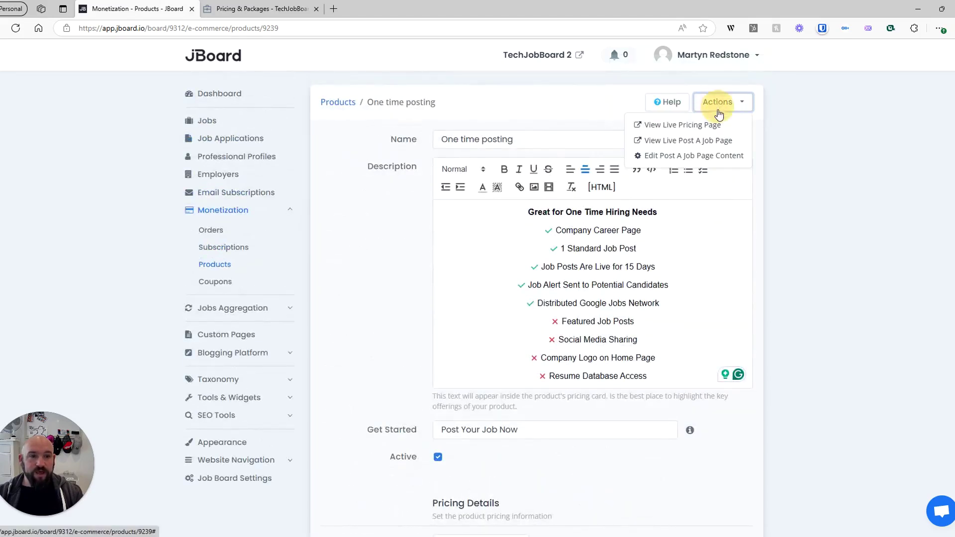
click(682, 124)
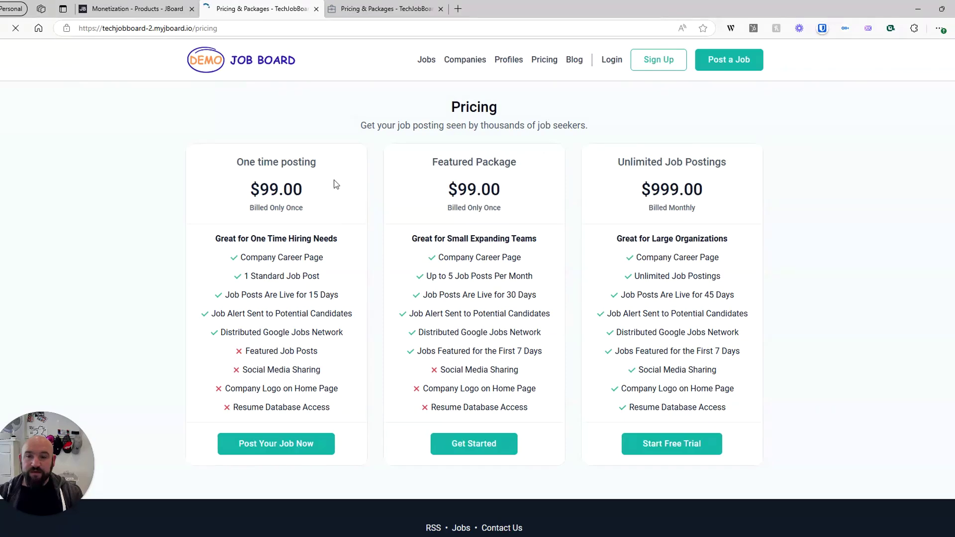
click(369, 4)
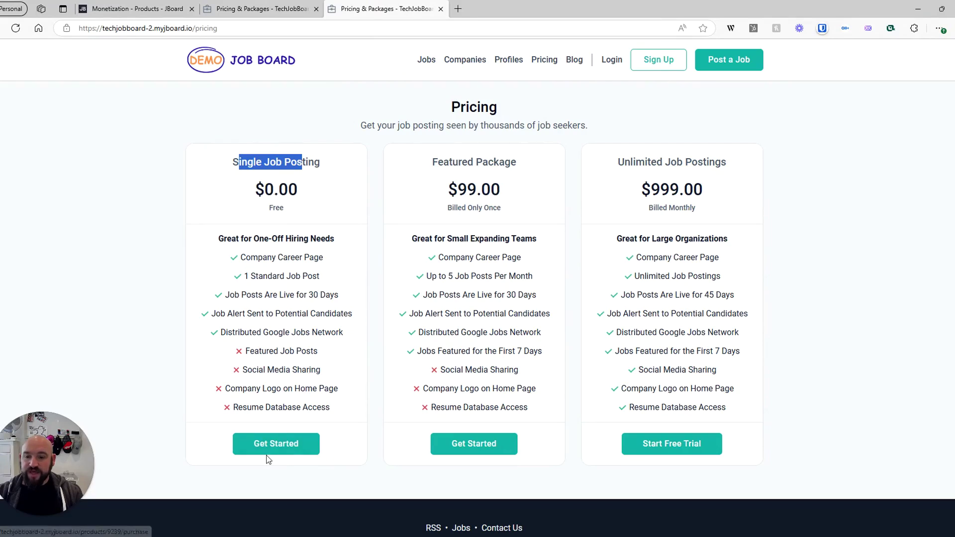
click(264, 13)
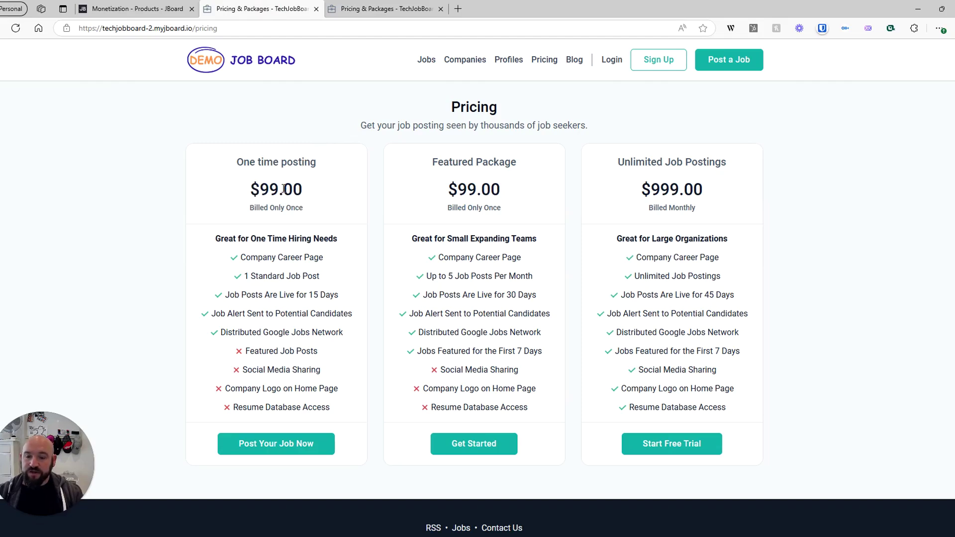
Step: Confirm the $99 One time posting plan shows a 15-day listing duration, then return to products
double_click(314, 295)
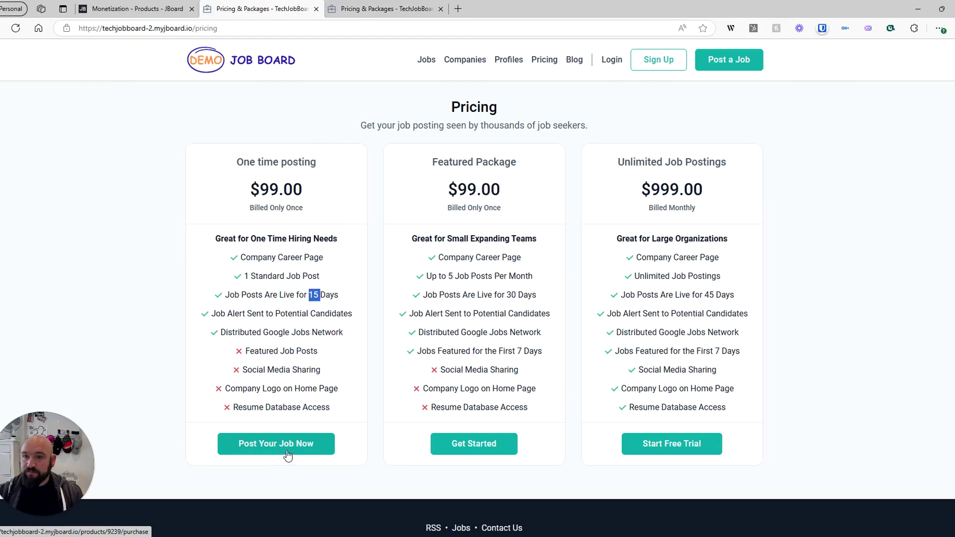
click(169, 9)
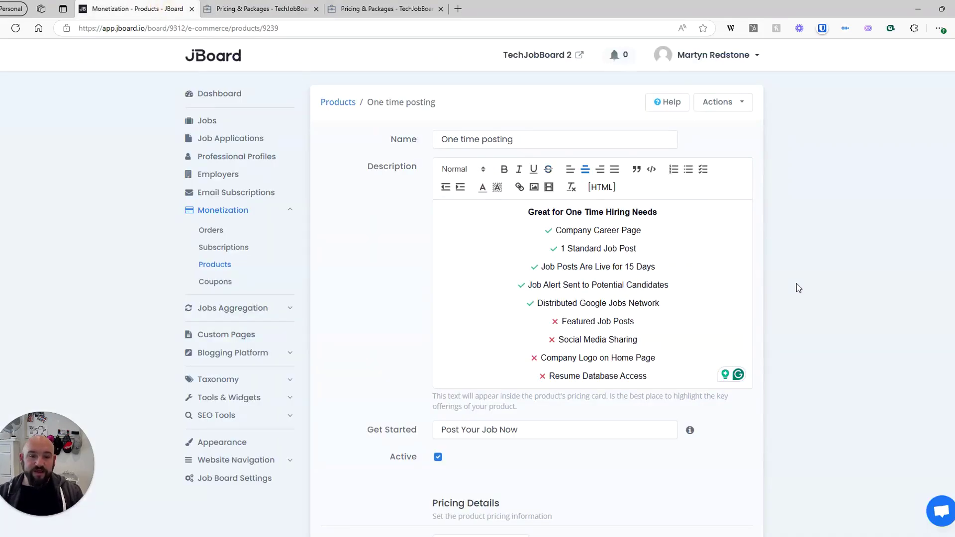
click(383, 9)
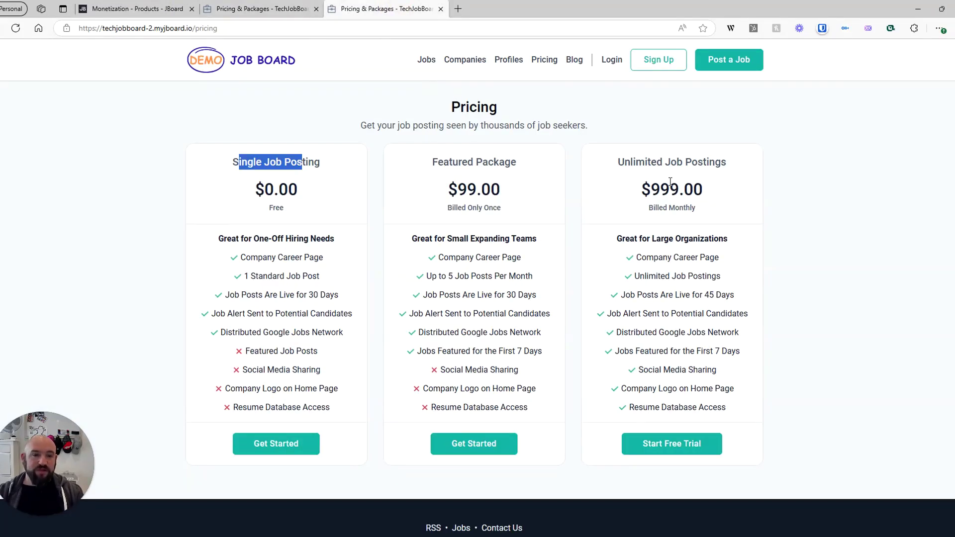
click(265, 10)
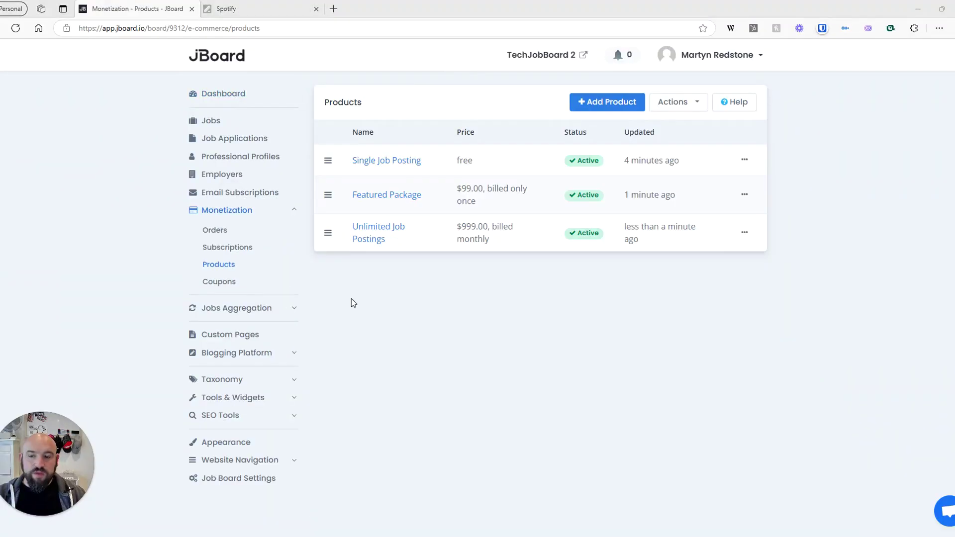
click(229, 99)
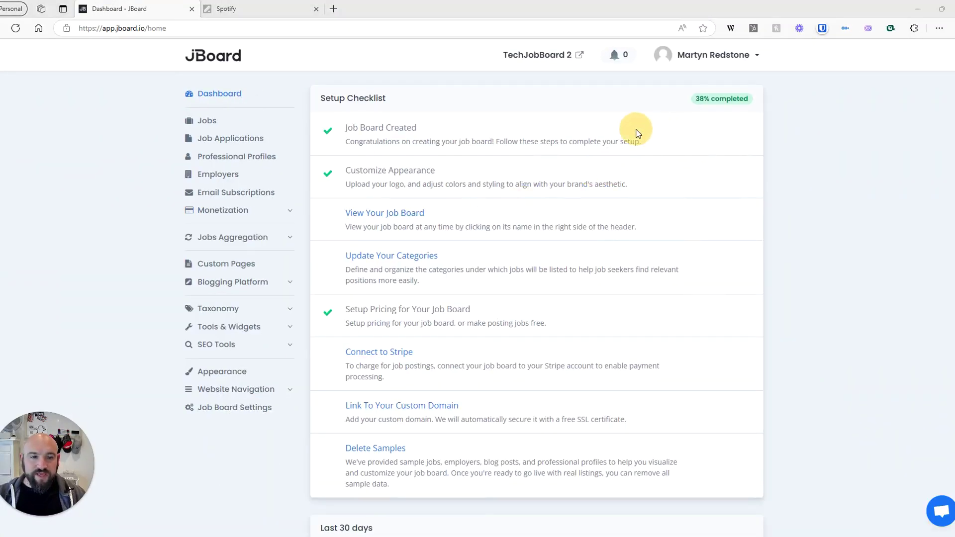
mouse_move(523, 358)
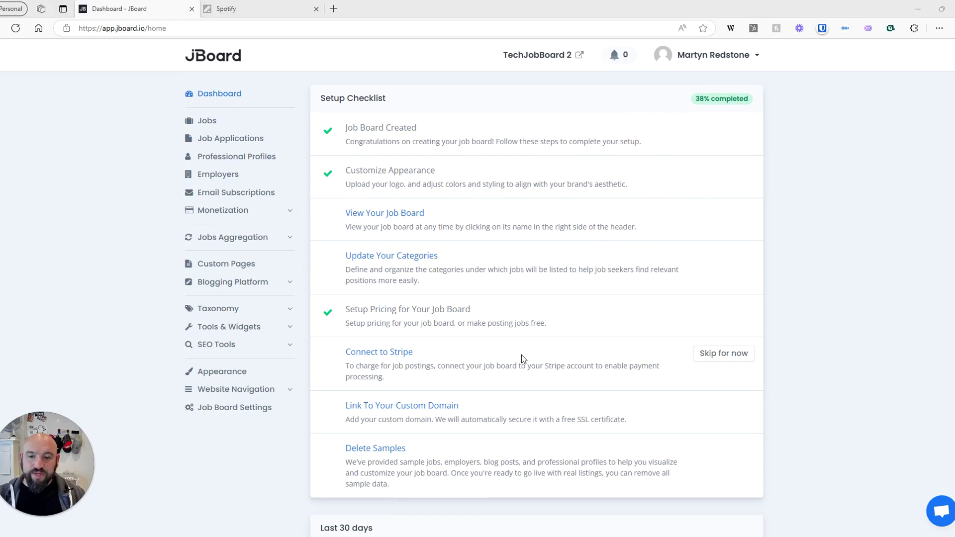
click(426, 407)
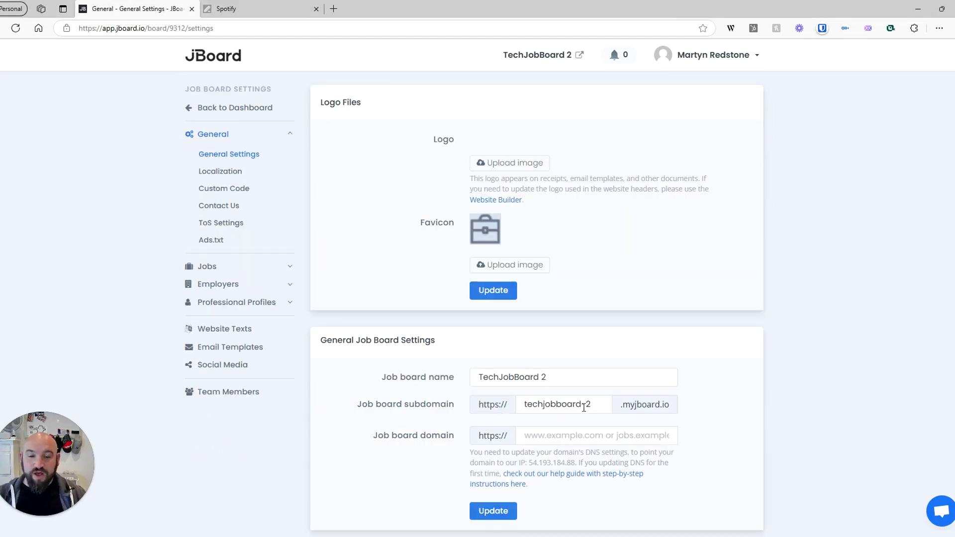
click(568, 433)
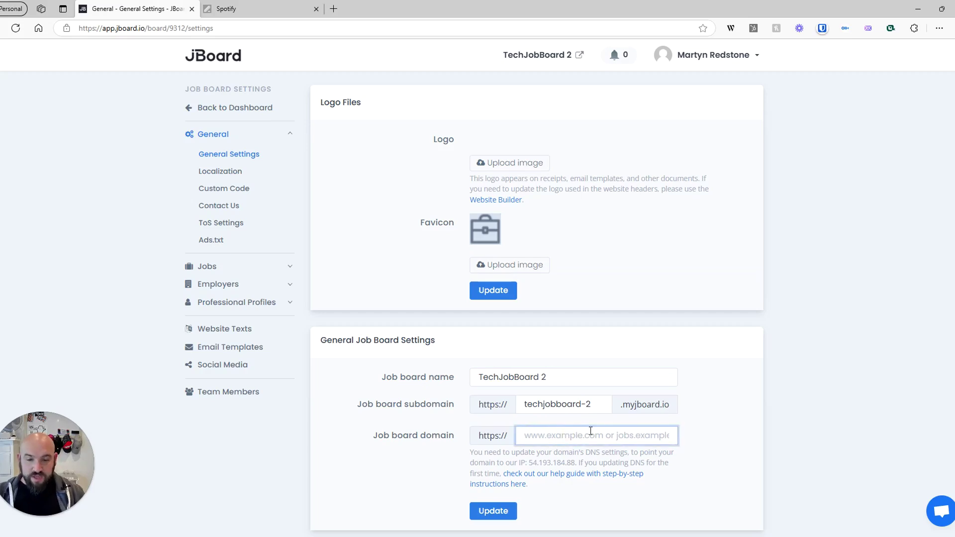
text(www.techexampleboard.com)
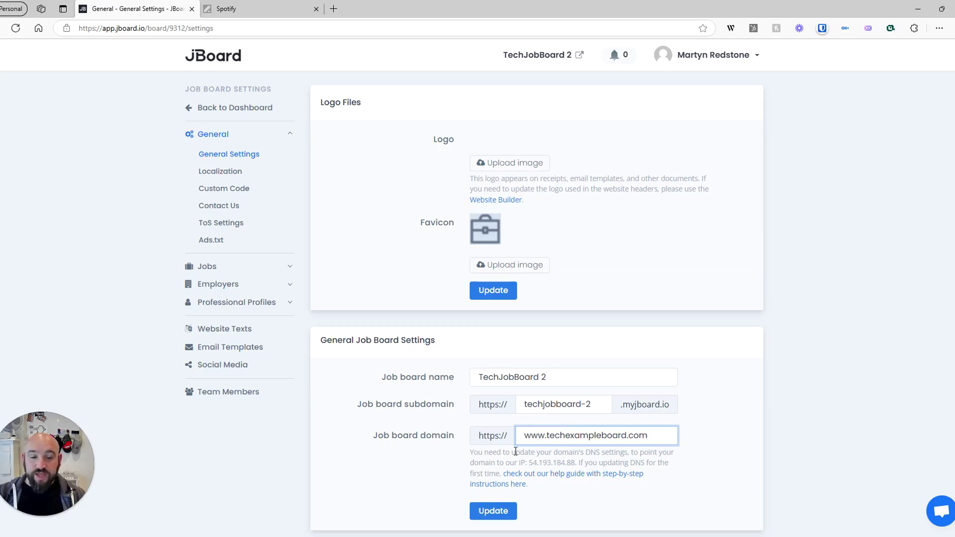
drag(516, 452, 580, 465)
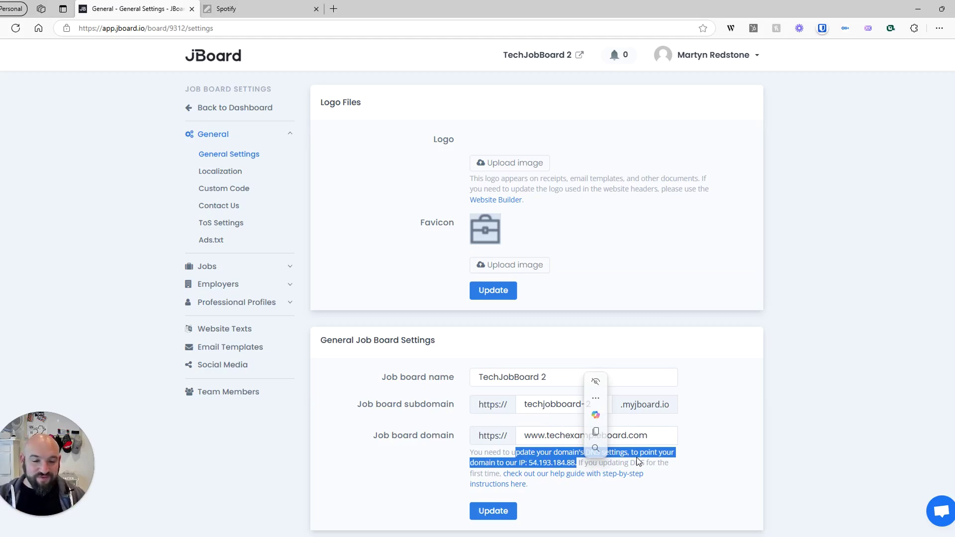
click(638, 461)
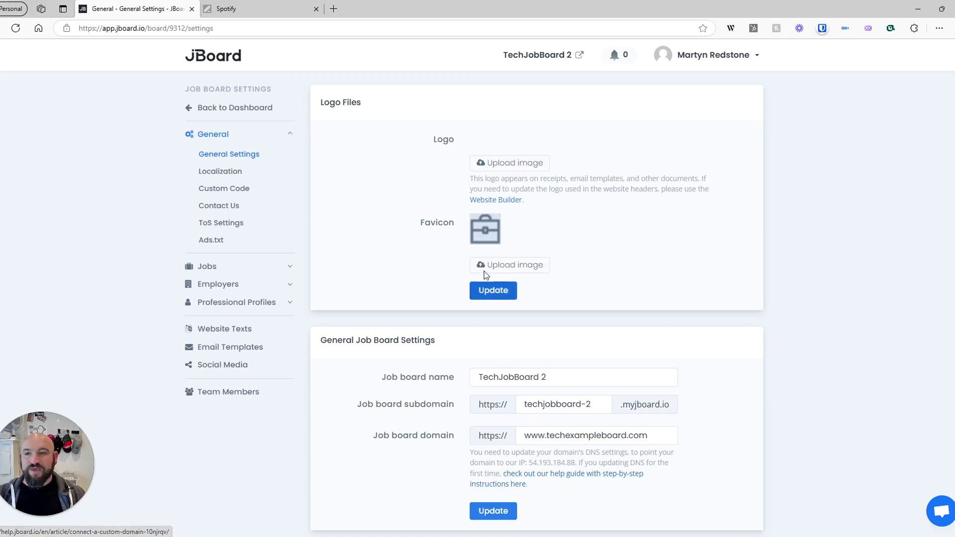
Step: Return to the dashboard and open the live TechJobBoard 2 site in a new tab
click(227, 110)
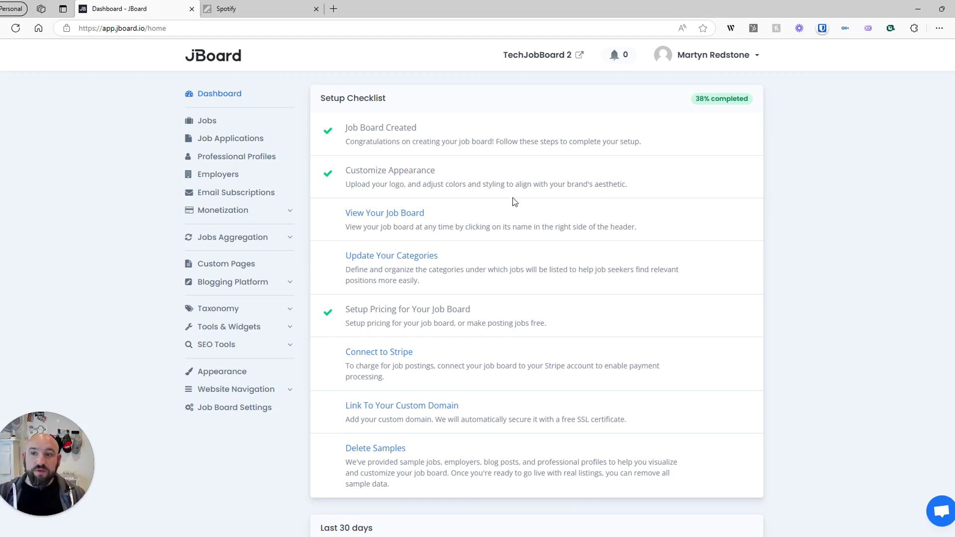
click(392, 215)
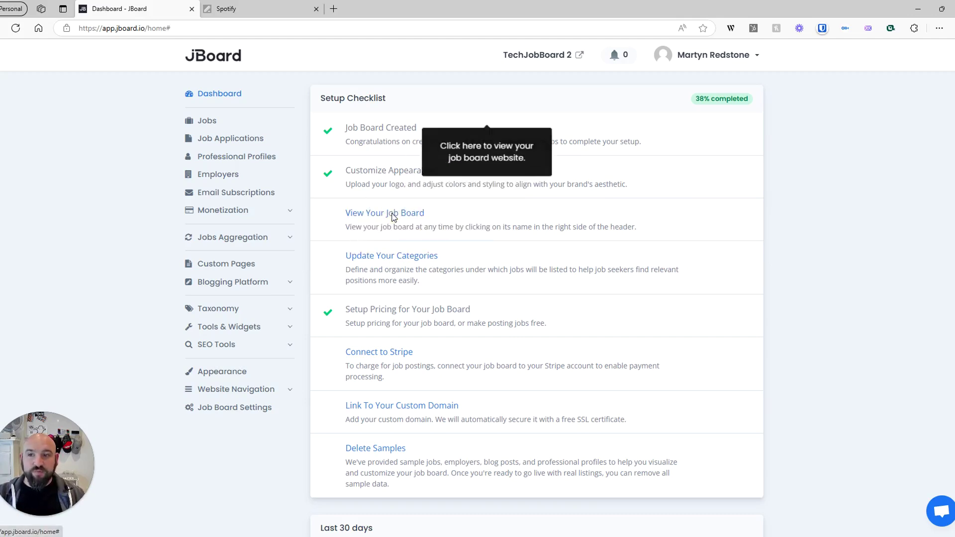
click(549, 55)
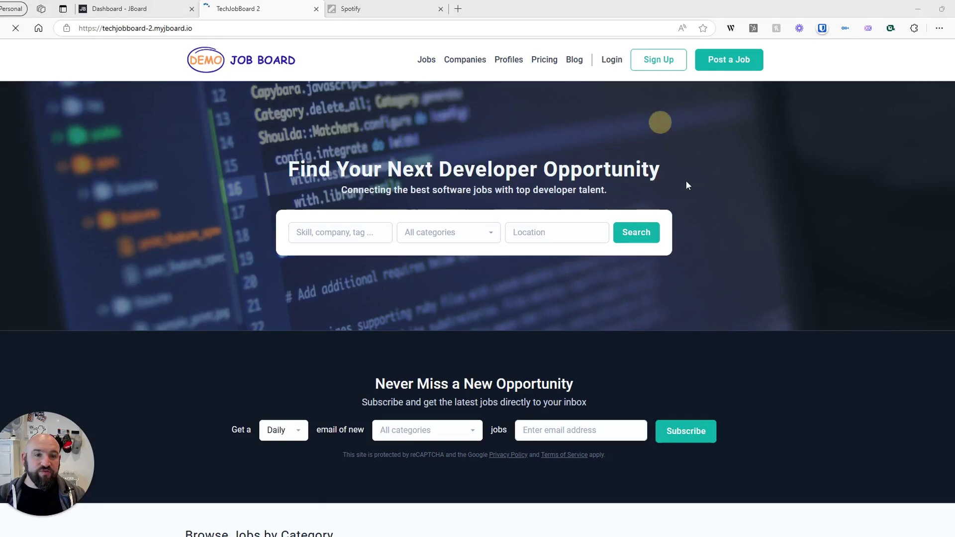
click(720, 309)
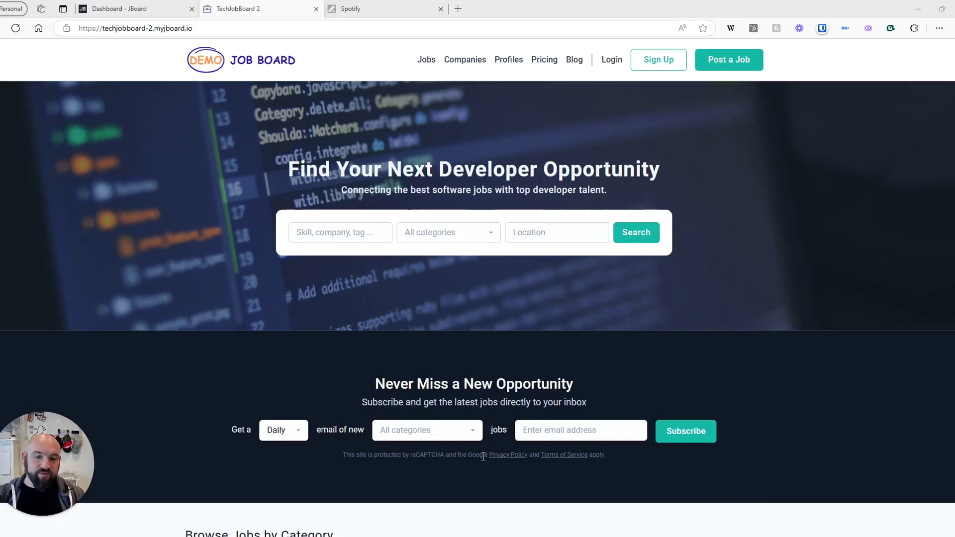
scroll(512, 374, down, 1)
scroll(512, 374, down, 10)
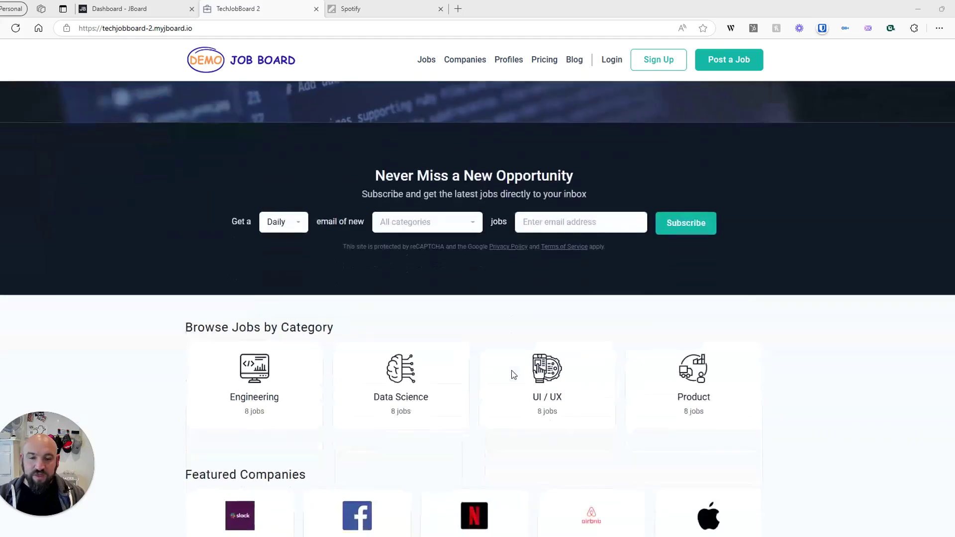
scroll(512, 374, down, 5)
scroll(511, 374, up, 1)
scroll(512, 374, down, 1)
scroll(512, 374, up, 3)
scroll(512, 374, up, 5)
scroll(445, 301, down, 7)
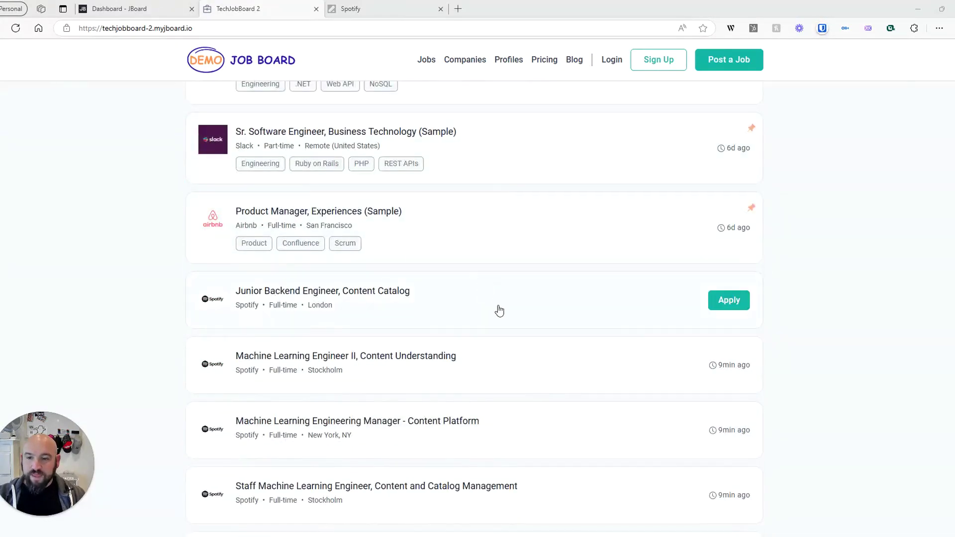
scroll(501, 309, down, 3)
scroll(501, 344, down, 1)
scroll(502, 346, down, 3)
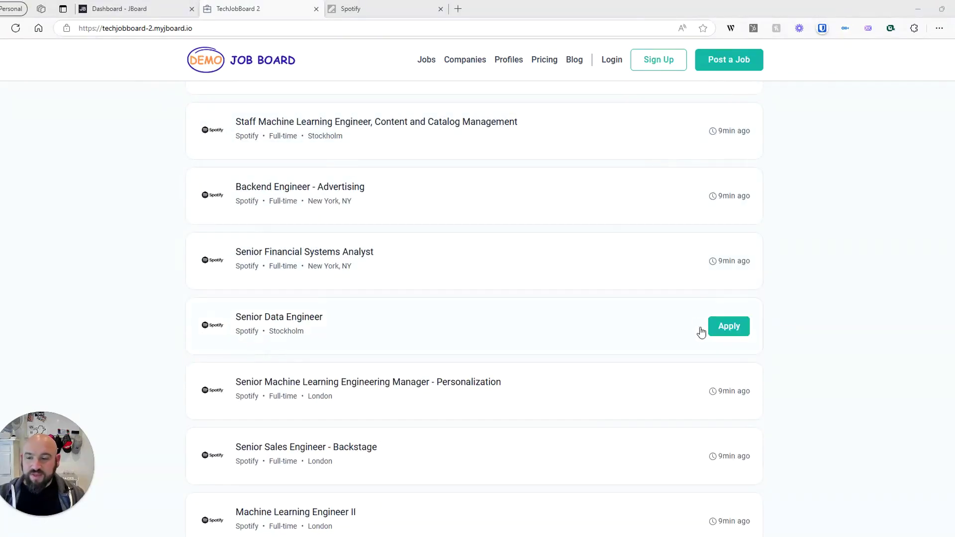
scroll(707, 335, down, 3)
scroll(709, 337, down, 3)
scroll(170, 303, up, 8)
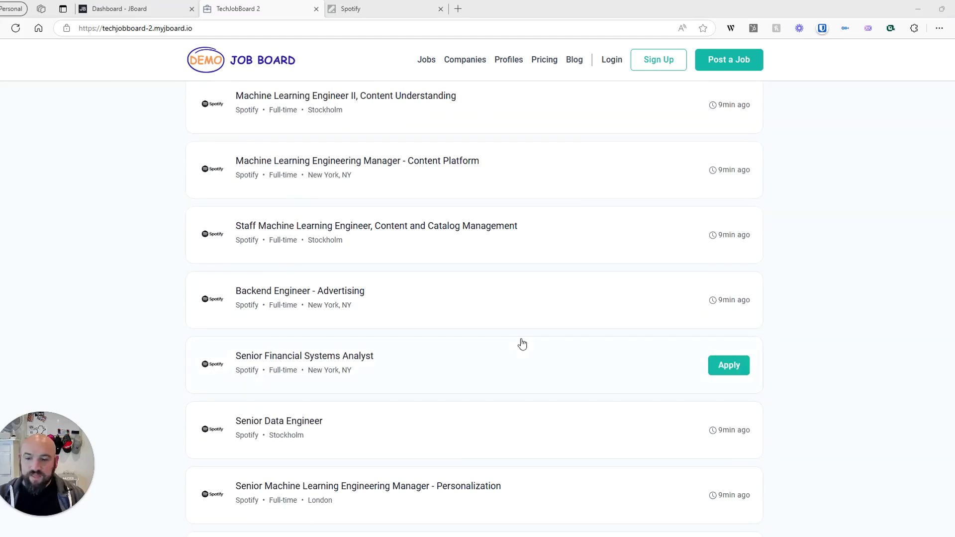